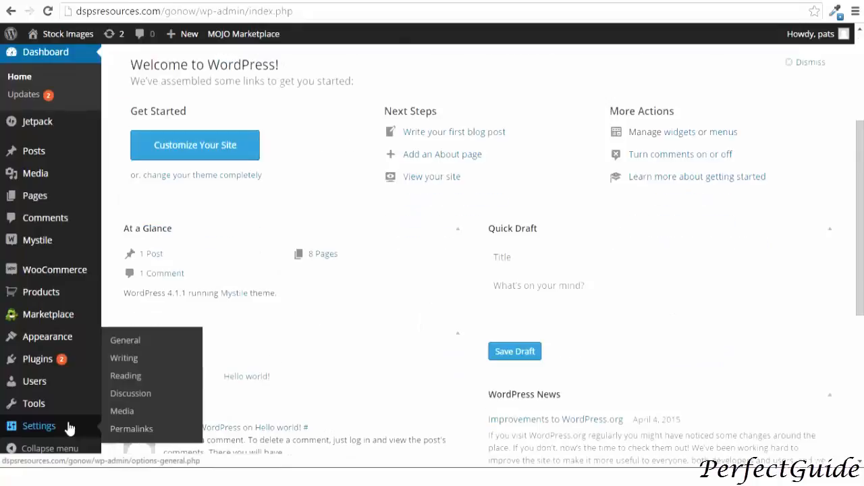
Open the Widgets settings and review the default sidebar widgets shown on the site's Product Categories page.
mouse_move(68, 334)
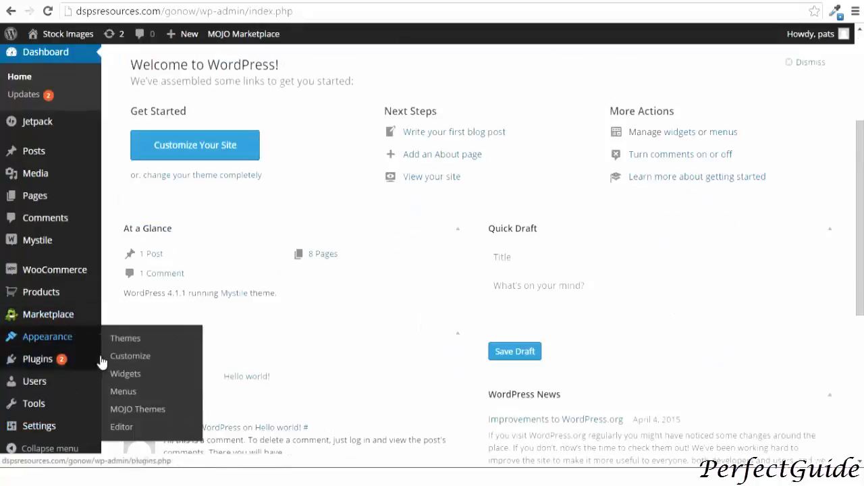
click(121, 375)
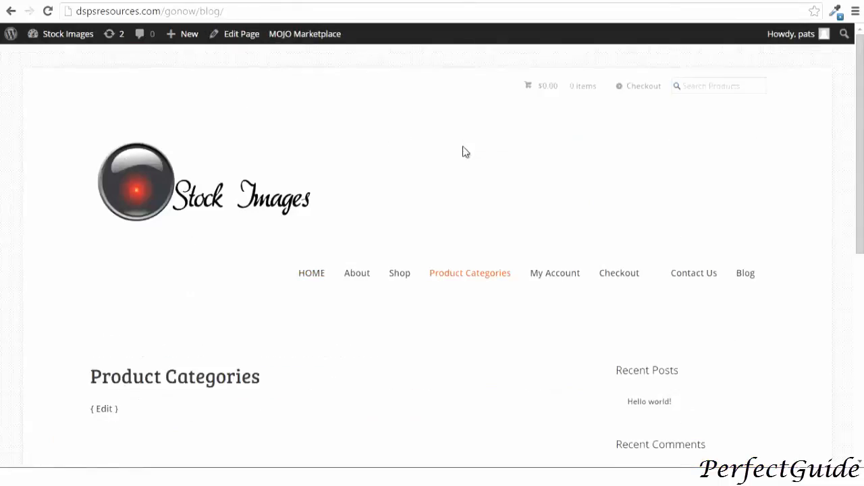
scroll(464, 151, down, 2)
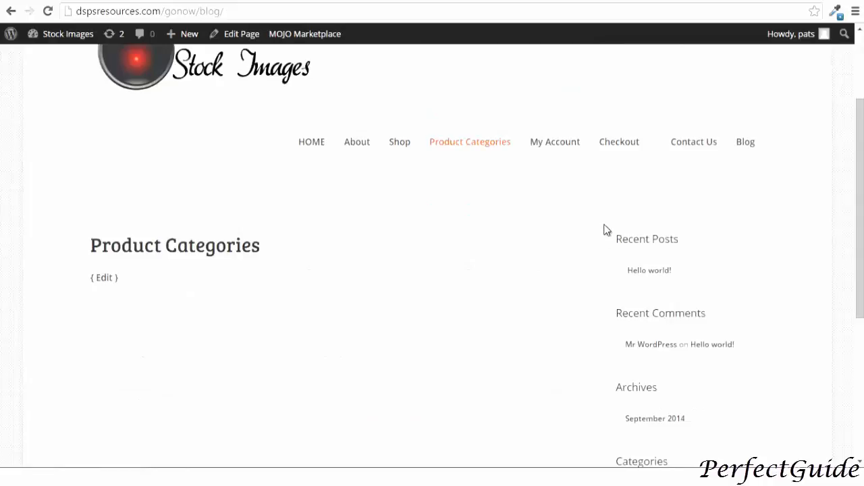
scroll(622, 318, down, 1)
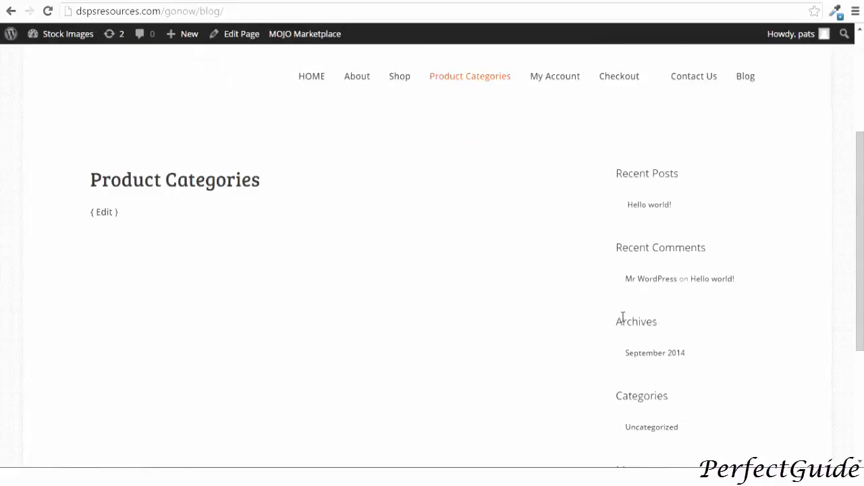
scroll(648, 294, down, 2)
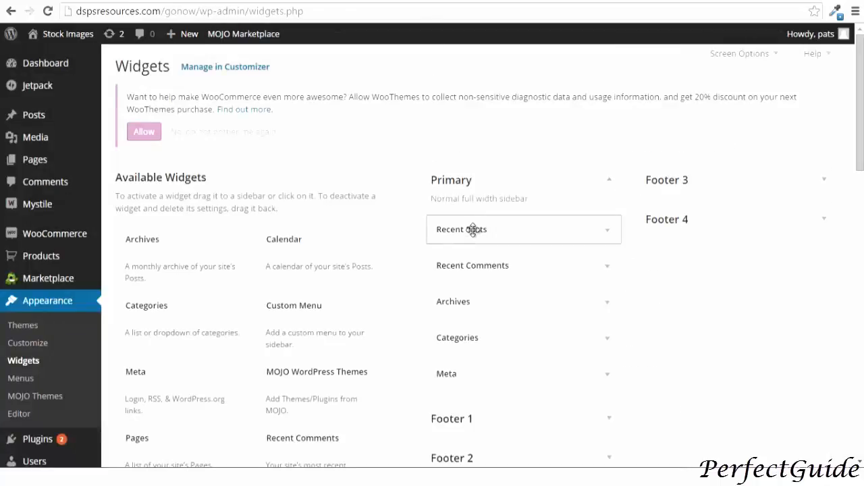
Clear the Primary sidebar by removing its Recent Posts, Recent Comments, Archives, Categories and Meta widgets.
drag(473, 230, 214, 447)
scroll(358, 348, up, 15)
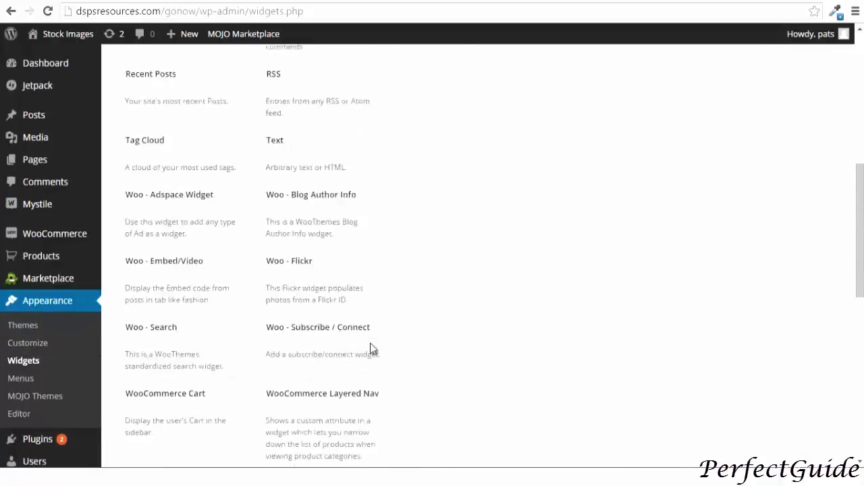
drag(460, 242, 151, 398)
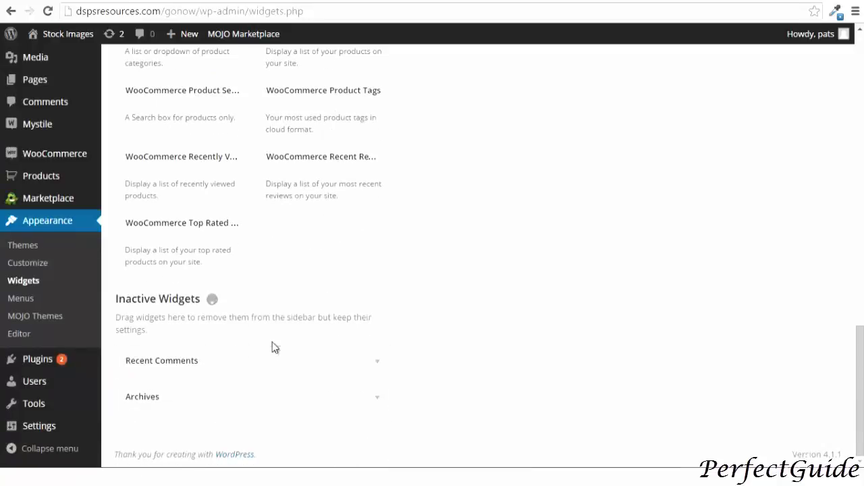
scroll(272, 342, up, 15)
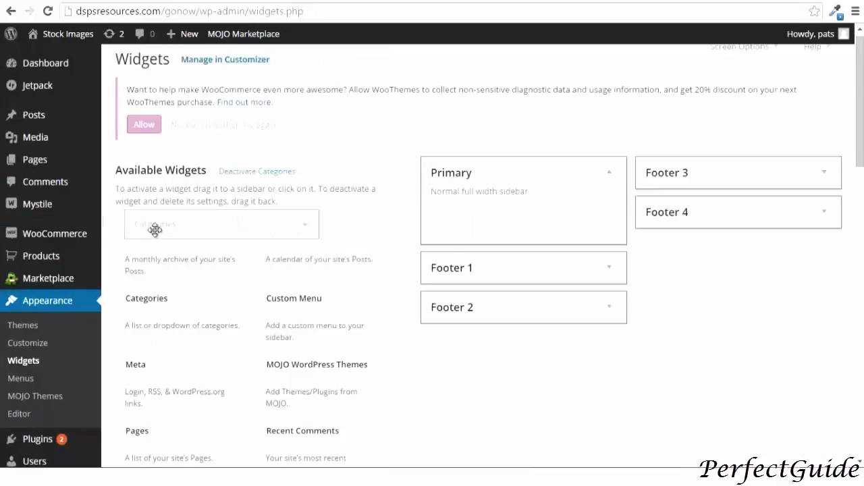
click(498, 193)
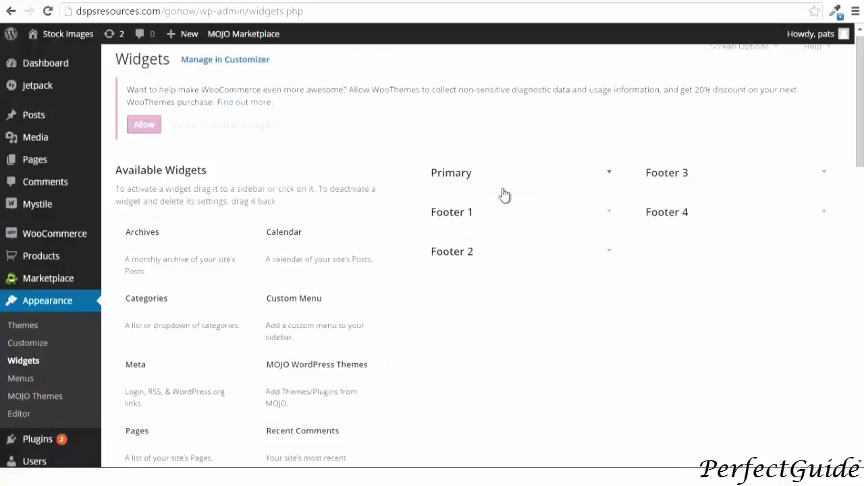
Add the WooCommerce Cart widget to the Primary sidebar and place a Woo - Adspace Widget below it.
scroll(497, 192, down, 2)
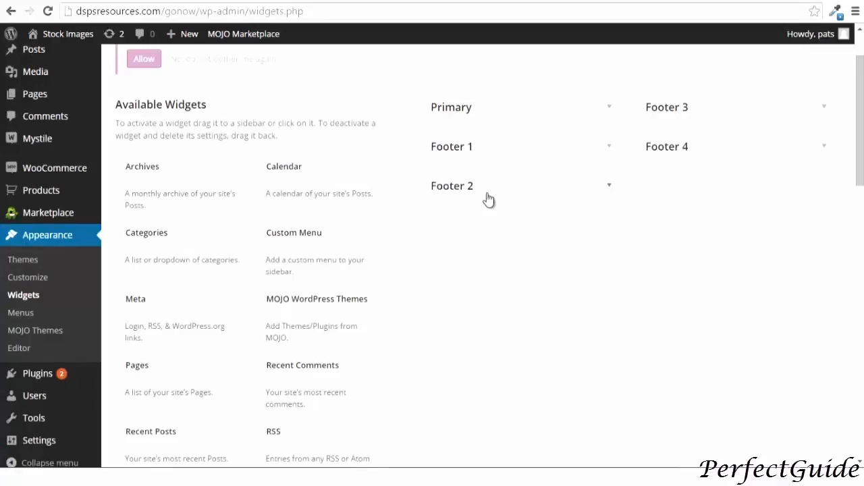
scroll(489, 199, down, 6)
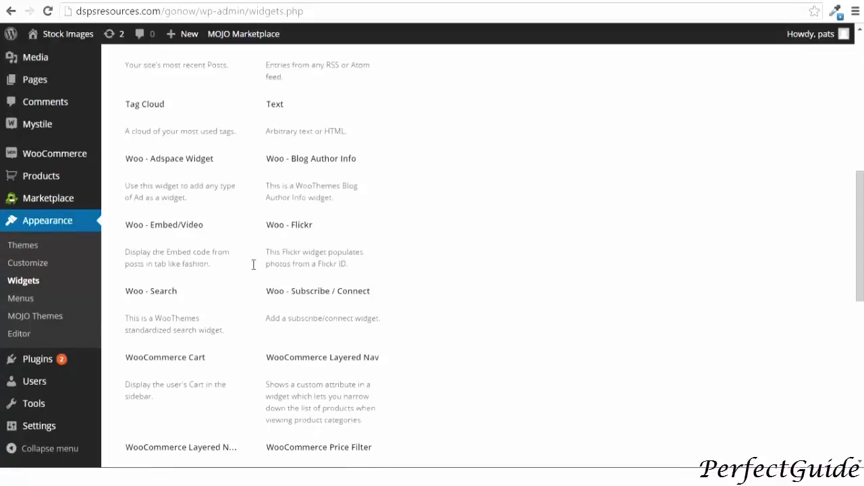
drag(135, 355, 489, 207)
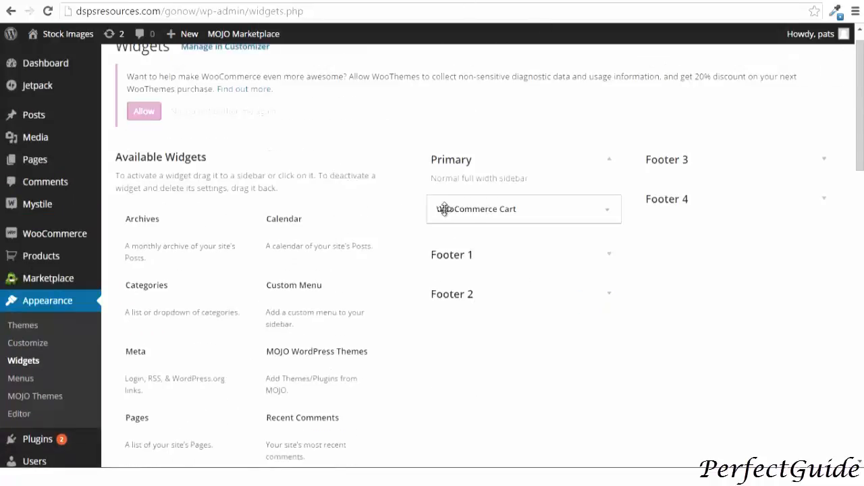
scroll(223, 294, down, 5)
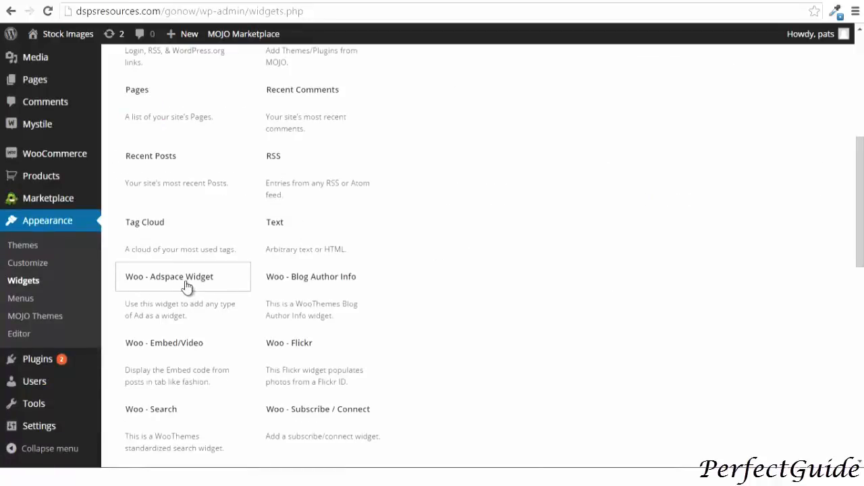
drag(207, 270, 494, 119)
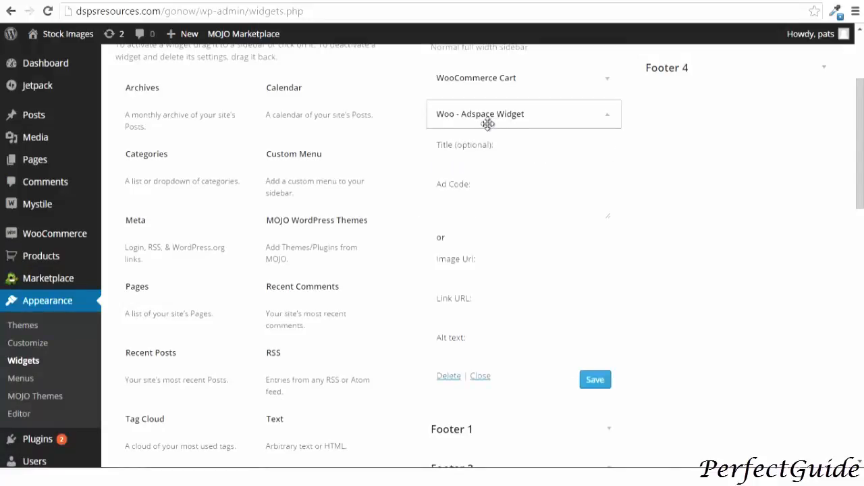
click(480, 376)
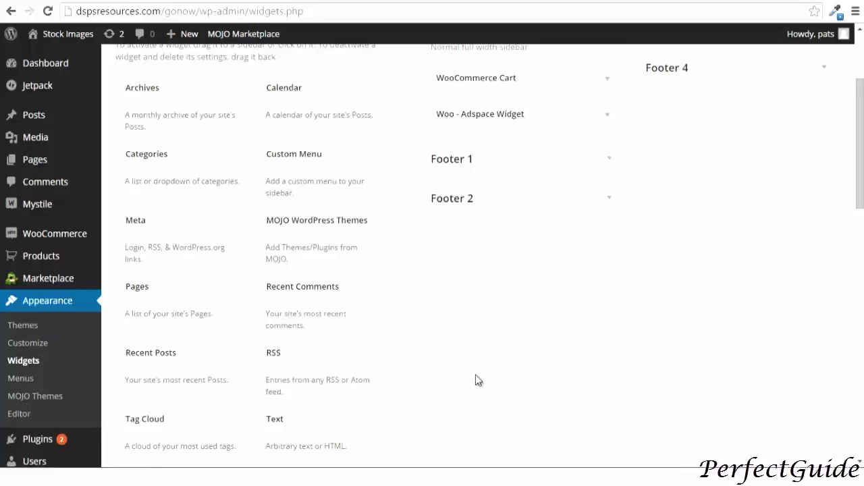
Add a Woo - Adspace Widget to each of Footer 1, 2, 3 and 4, and open the Primary sidebar's Adspace settings.
scroll(475, 380, down, 3)
drag(204, 346, 462, 231)
scroll(462, 231, up, 3)
scroll(222, 232, down, 2)
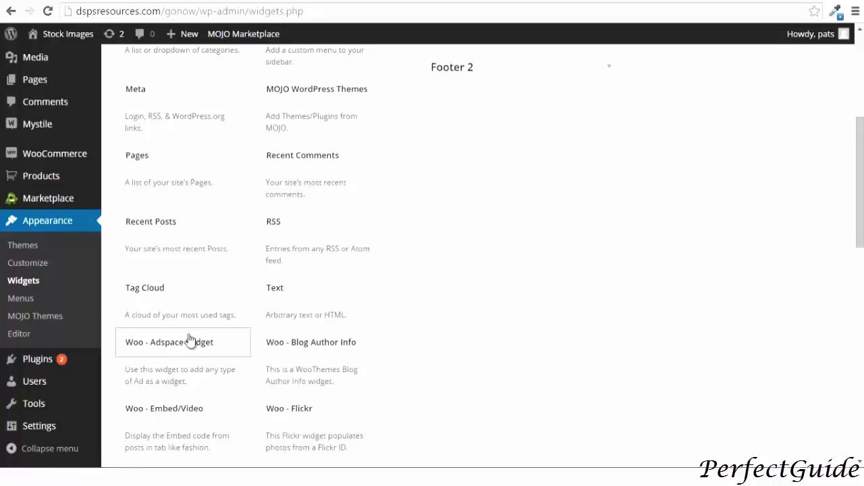
scroll(331, 243, up, 2)
drag(189, 341, 441, 252)
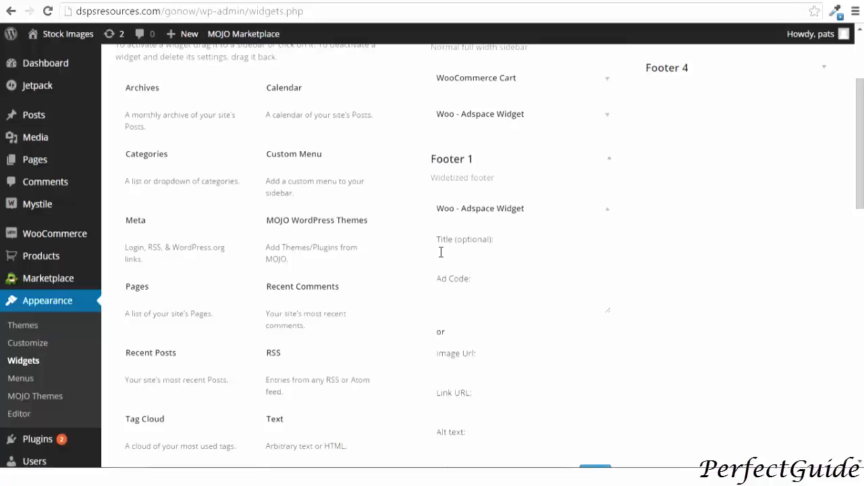
scroll(441, 252, down, 5)
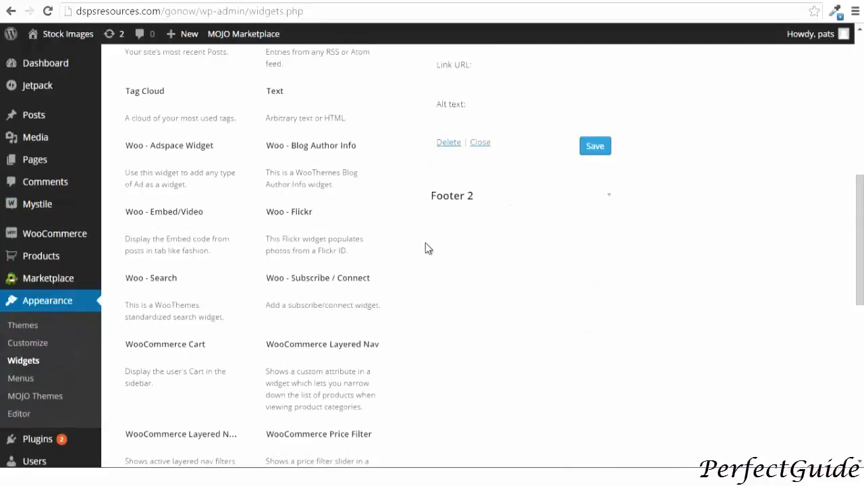
drag(184, 143, 508, 210)
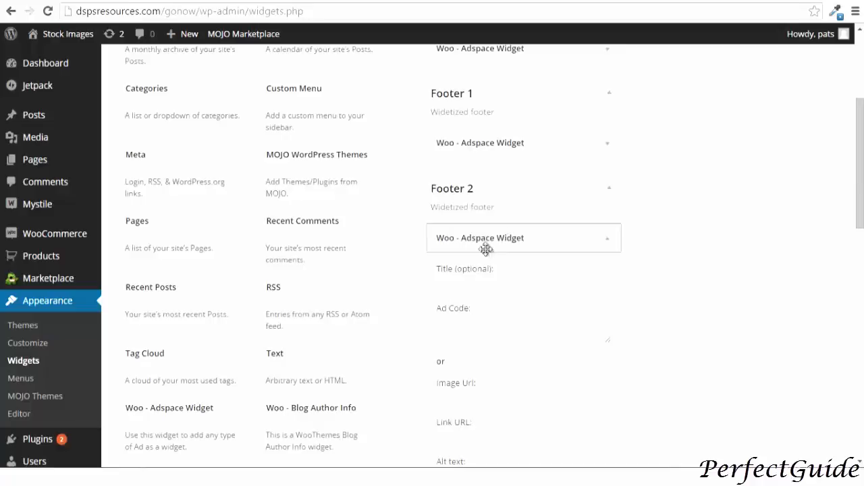
scroll(489, 304, down, 2)
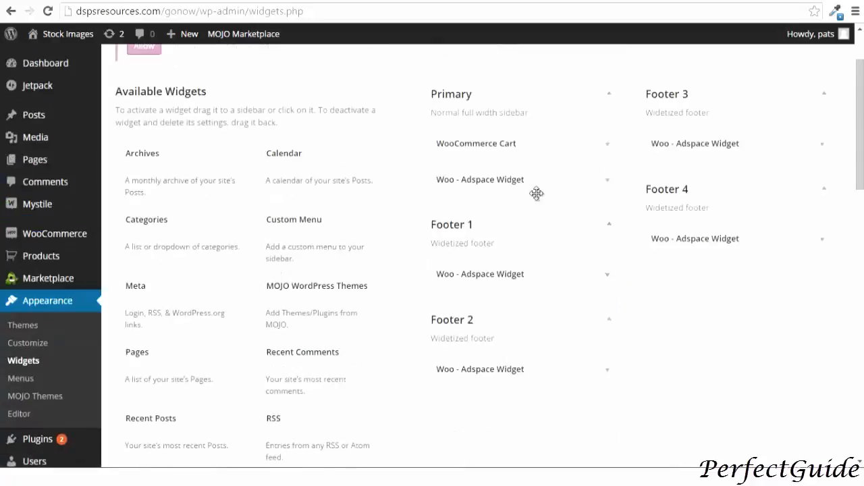
click(507, 186)
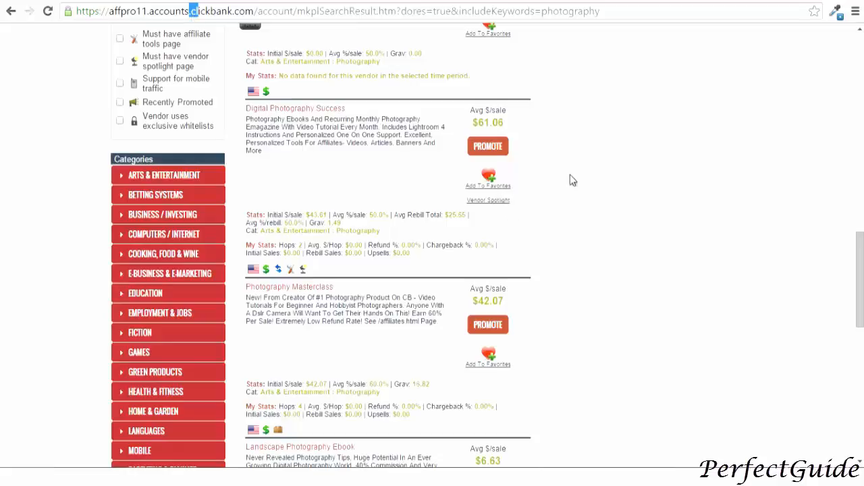
Switch to the ClickBank marketplace and examine the photography results for affiliate products to promote.
scroll(570, 179, up, 6)
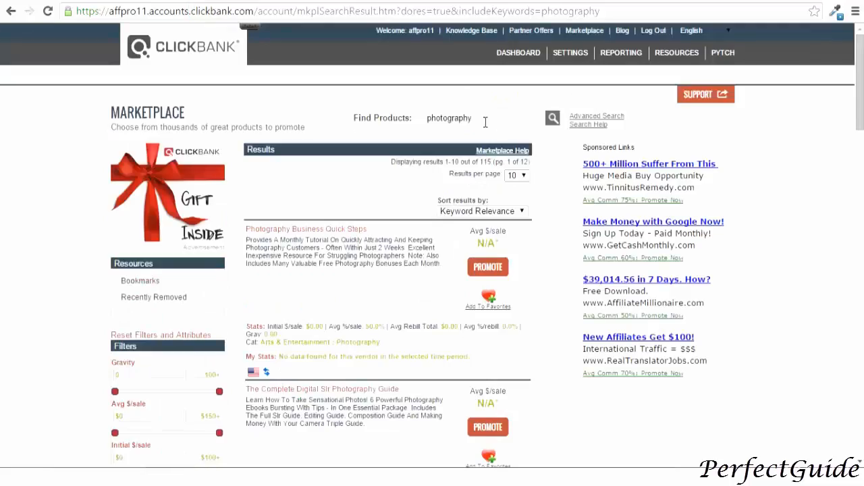
click(477, 120)
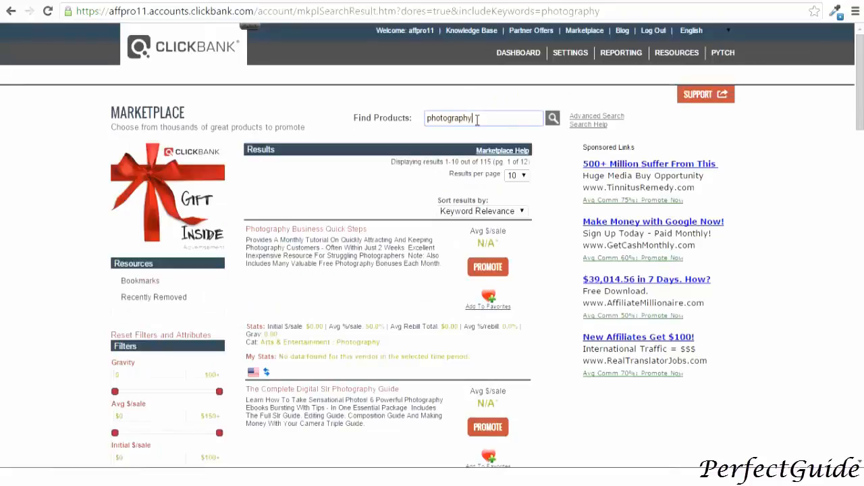
drag(477, 120, 422, 119)
scroll(379, 231, down, 4)
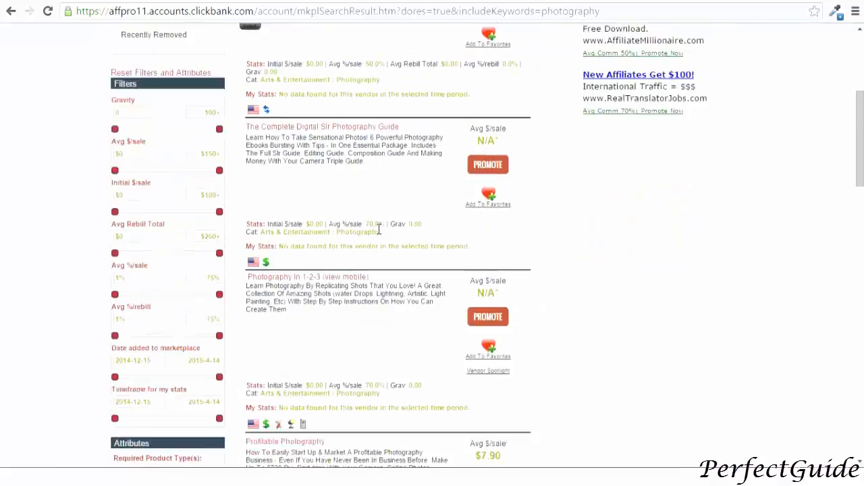
scroll(380, 230, down, 6)
scroll(380, 231, down, 2)
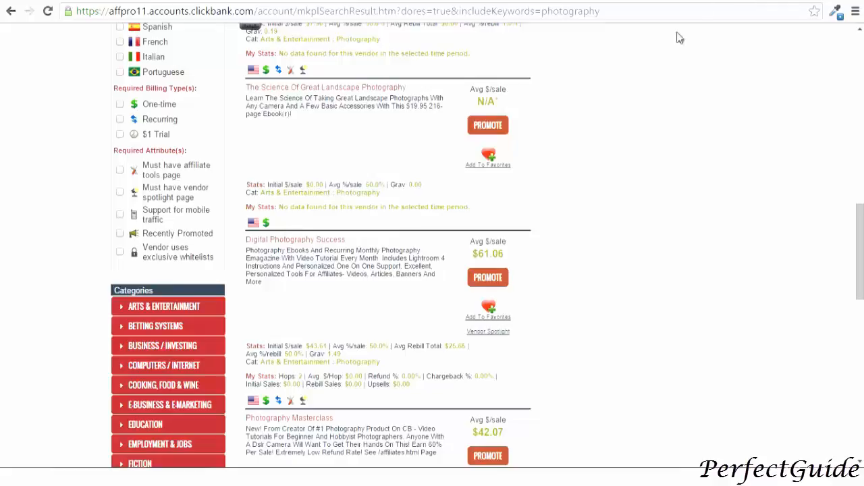
scroll(630, 146, down, 3)
scroll(613, 165, down, 3)
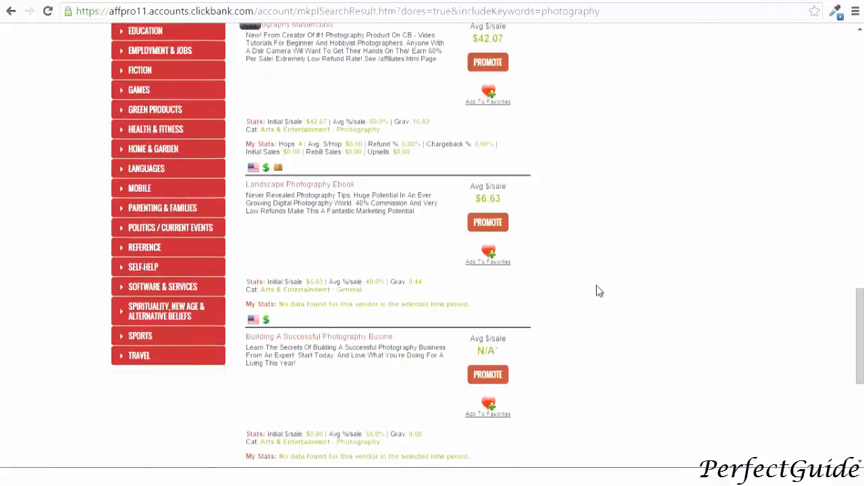
scroll(569, 243, up, 1)
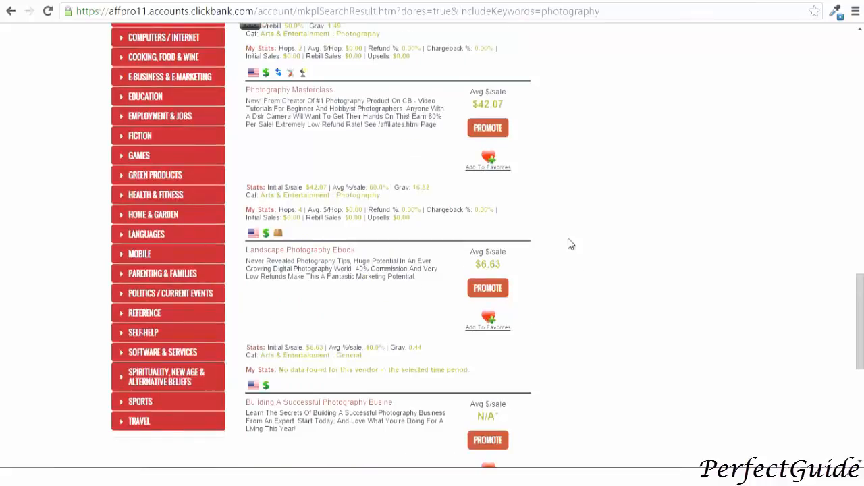
scroll(569, 244, up, 1)
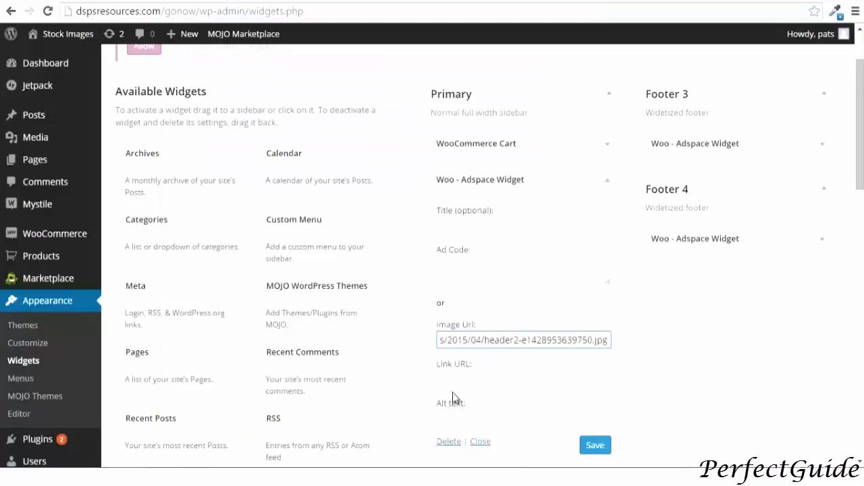
Paste the ClickBank affiliate link ending in ?tid=FREAKINAWESOME as the Link URL of the Primary Adspace widget and save it.
click(451, 380)
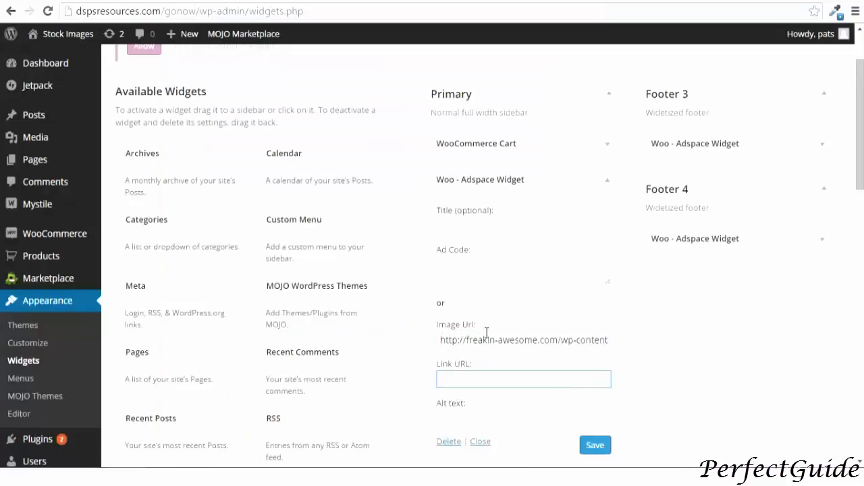
right_click(454, 380)
click(484, 195)
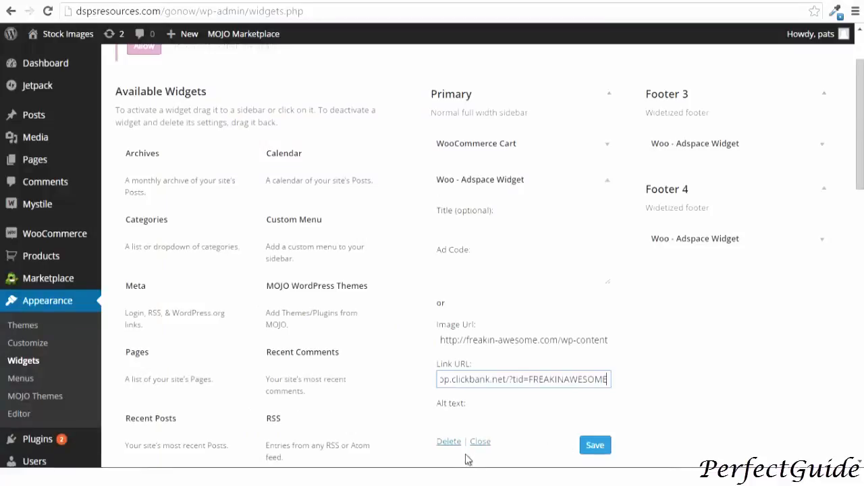
click(589, 446)
Paste the ClickBank affiliate link as the Link URL of the Adspace widgets in Footer 1, 2, 3 and 4.
scroll(617, 325, down, 5)
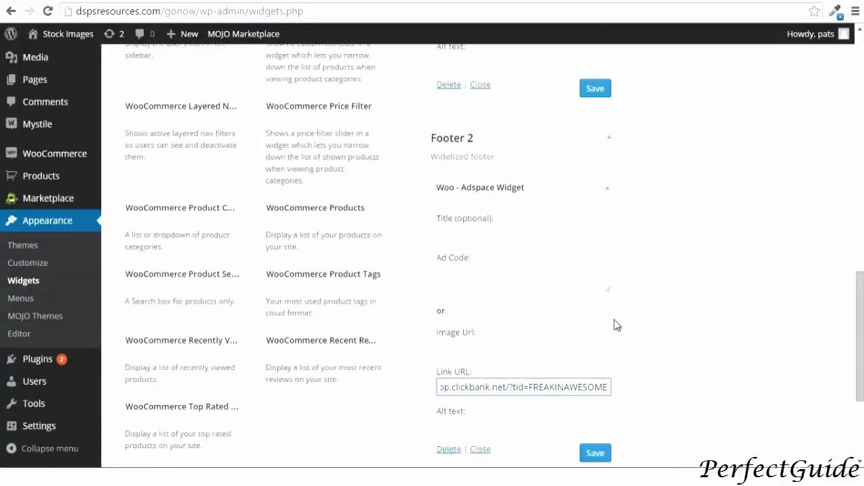
scroll(752, 320, up, 6)
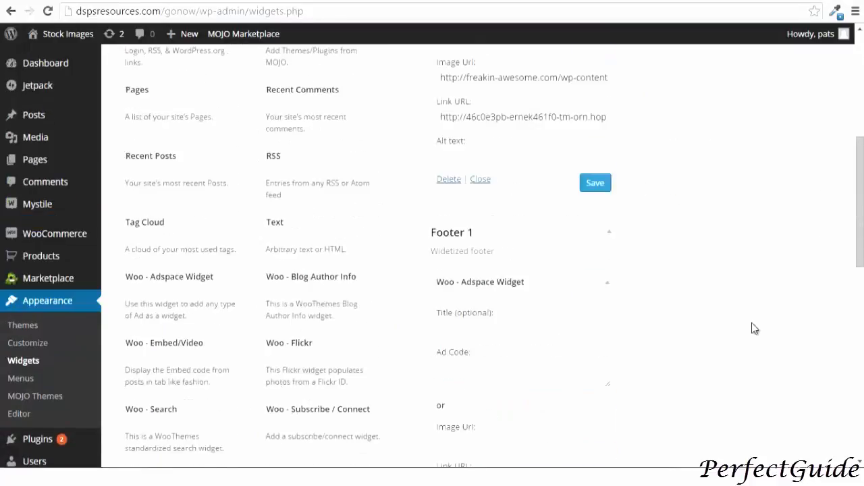
click(696, 143)
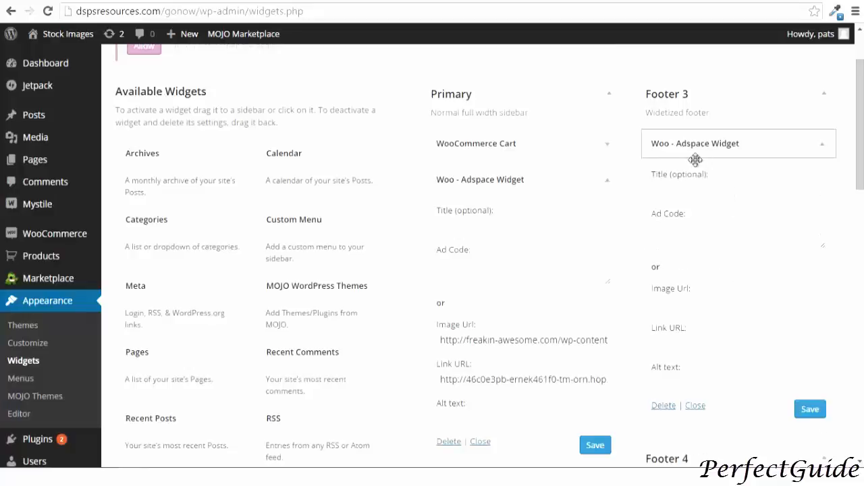
right_click(667, 341)
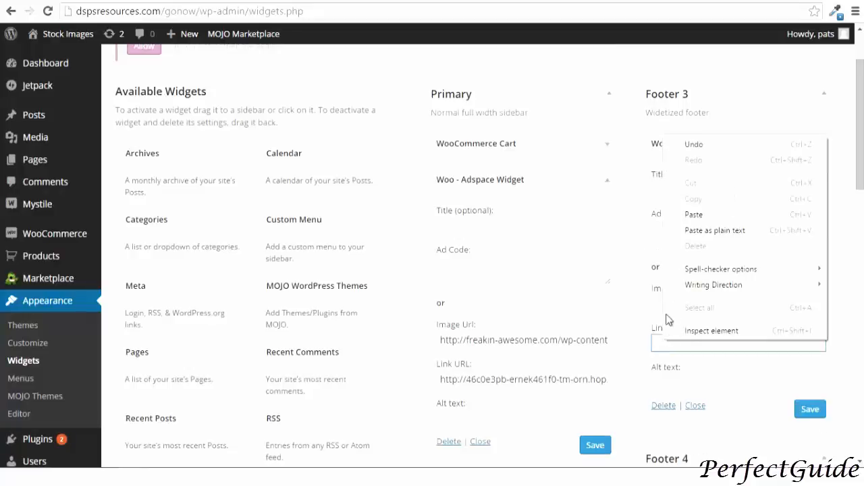
click(701, 209)
scroll(708, 273, down, 3)
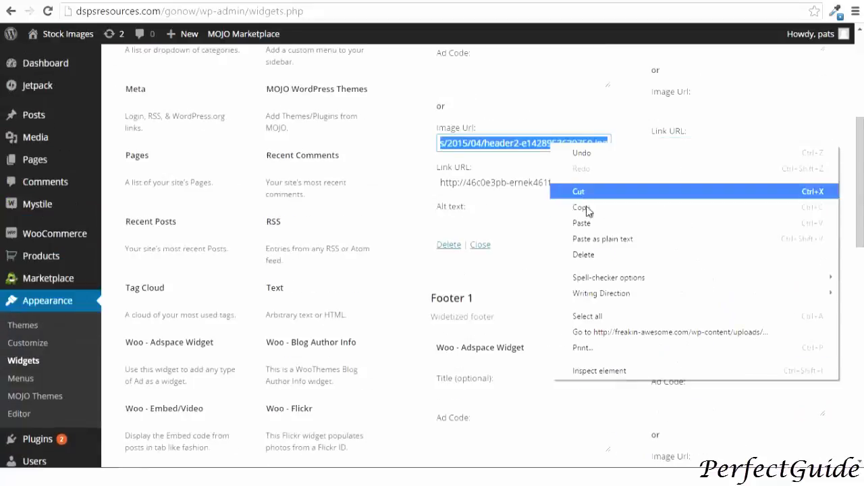
Copy the Primary Adspace widget's Image Url ending in header2-e1428953639750.jpg into the Adspace widgets of Footer 1, 2, 3 and 4.
click(588, 209)
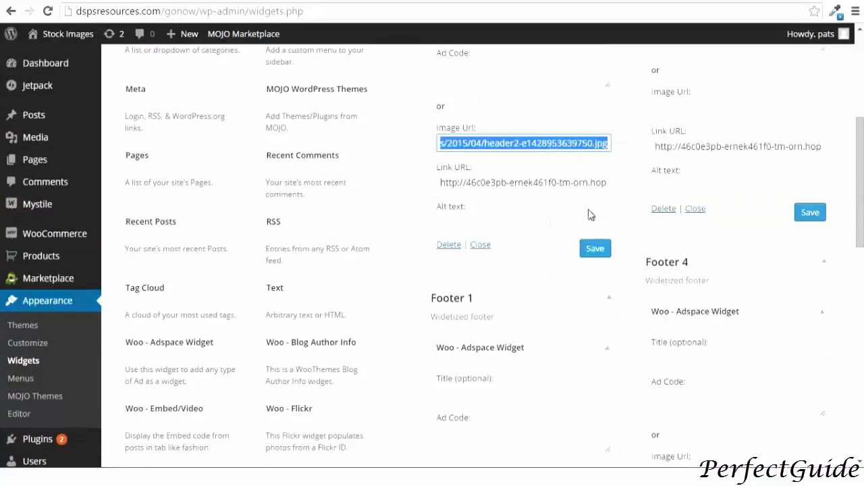
scroll(479, 263, down, 1)
scroll(478, 263, down, 2)
click(446, 312)
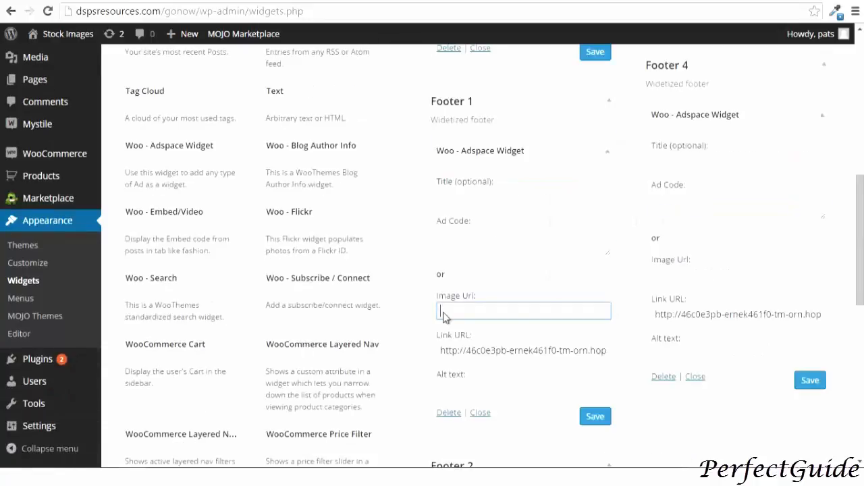
right_click(447, 310)
click(473, 201)
scroll(538, 254, down, 2)
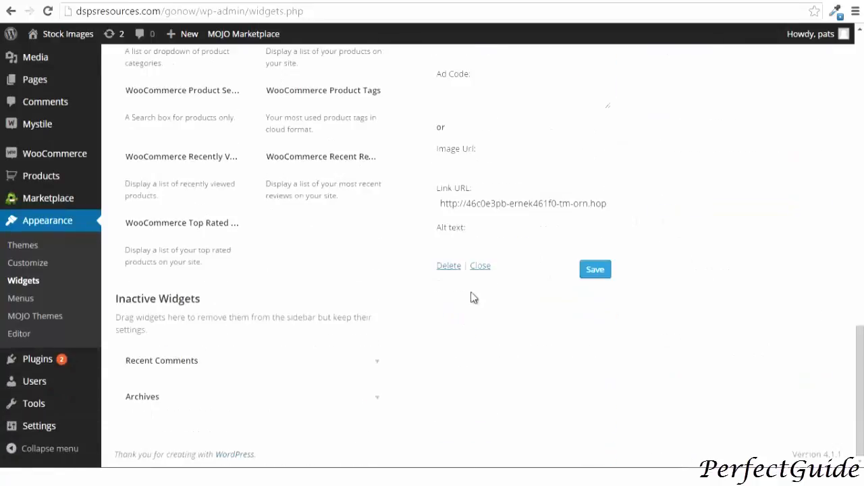
right_click(447, 166)
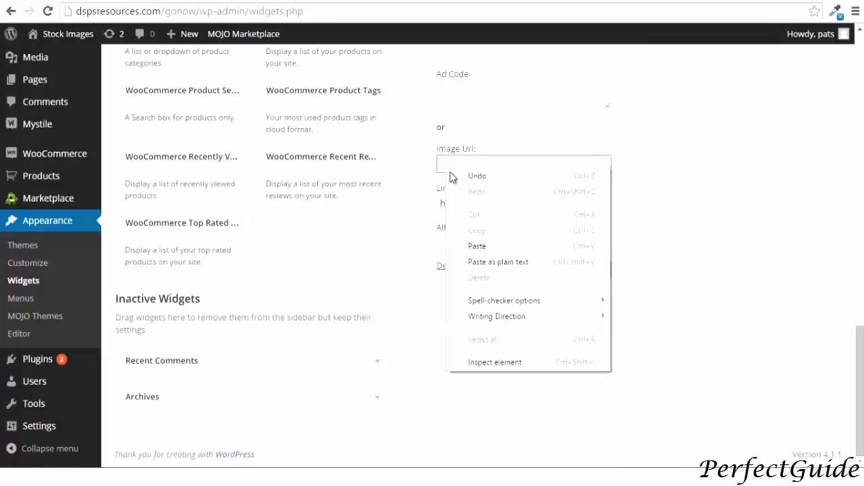
click(475, 244)
scroll(681, 182, up, 1)
scroll(682, 176, up, 4)
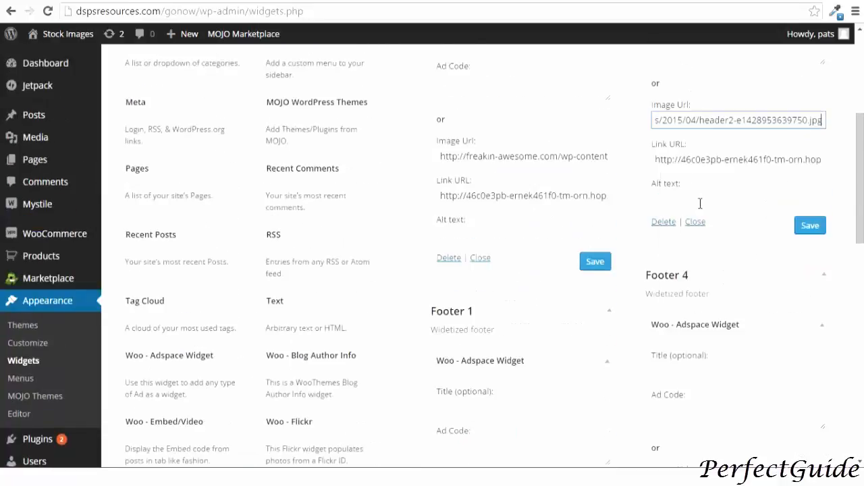
Save the Adspace widgets and close their settings in the Primary sidebar and all four footers.
click(810, 226)
click(697, 223)
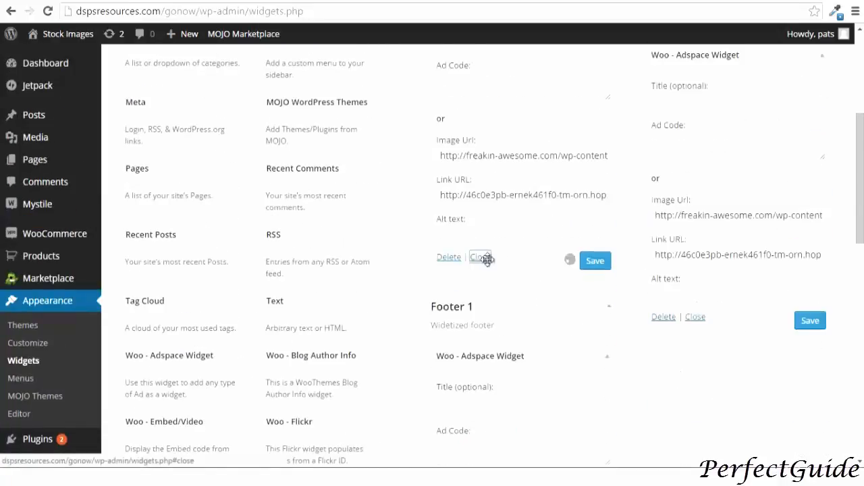
click(482, 258)
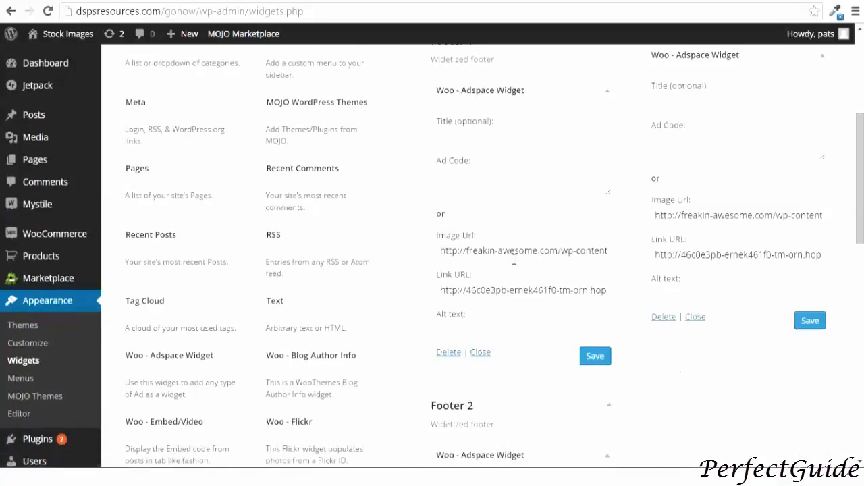
click(479, 352)
click(480, 449)
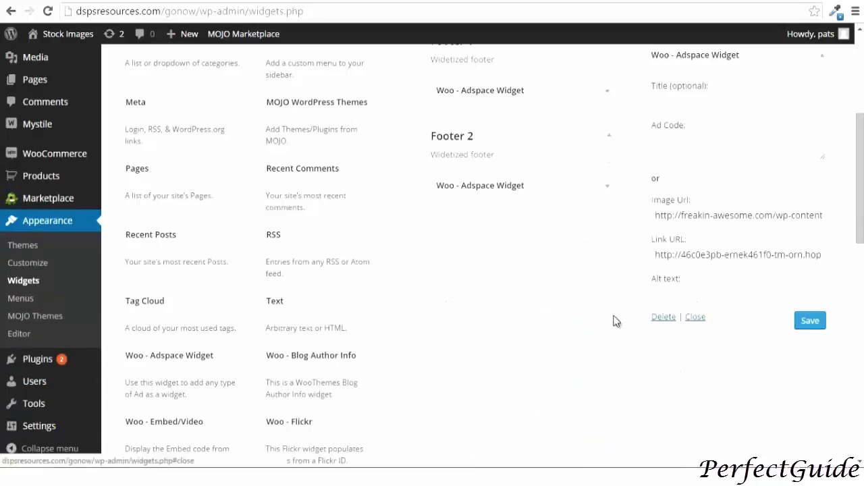
click(696, 319)
Switch to the live Stock Images store, reload the page and check its sidebar and footer widgets.
scroll(698, 286, up, 5)
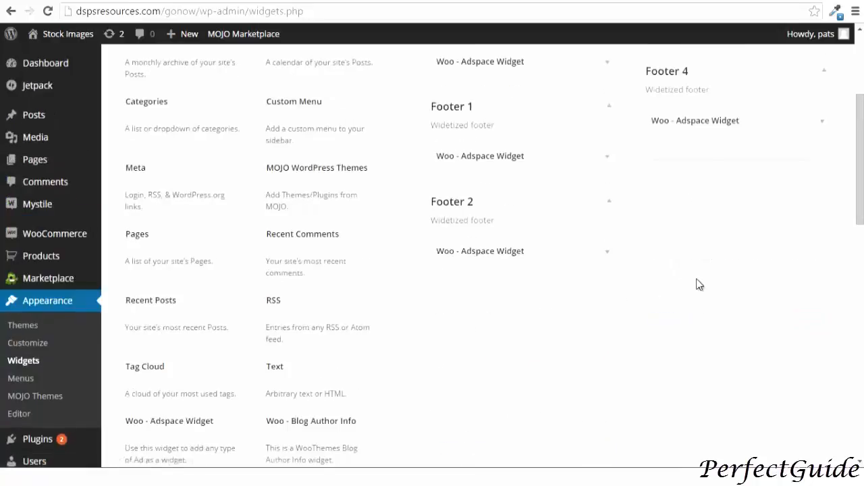
scroll(698, 285, down, 2)
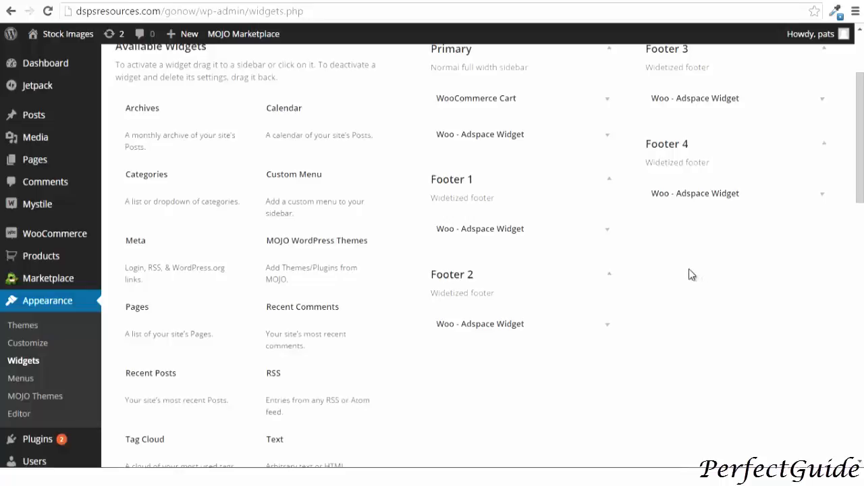
drag(317, 115, 459, 116)
scroll(377, 94, up, 1)
click(478, 2)
click(48, 11)
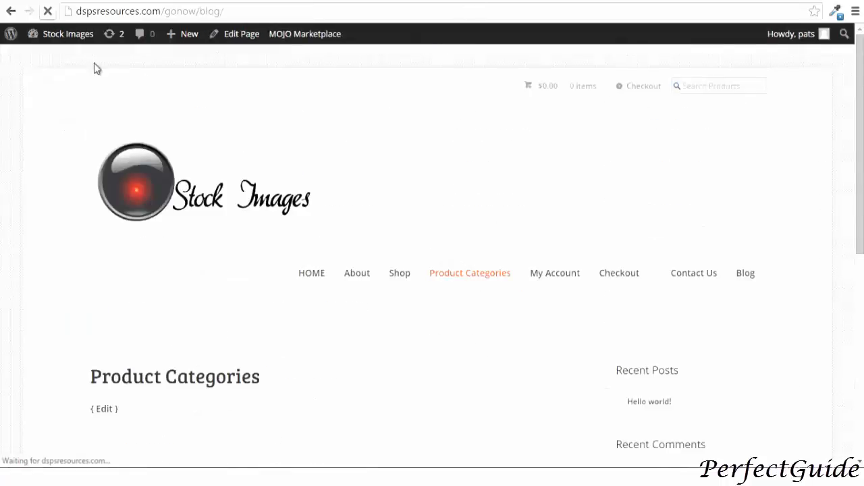
scroll(180, 84, down, 2)
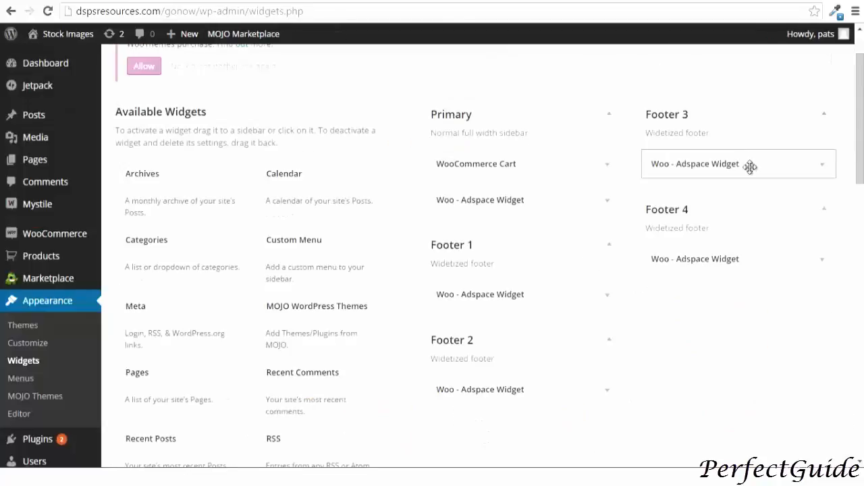
Reopen the Adspace widget in Footer 3, save it again and close its settings.
click(750, 167)
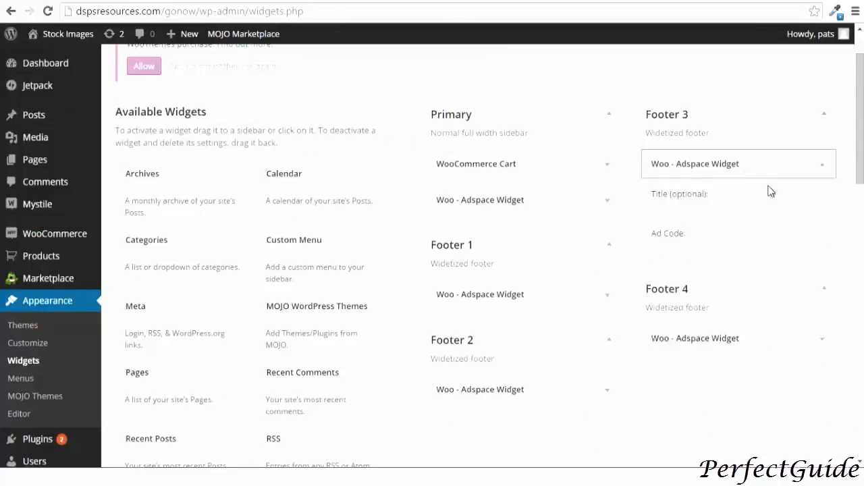
click(812, 432)
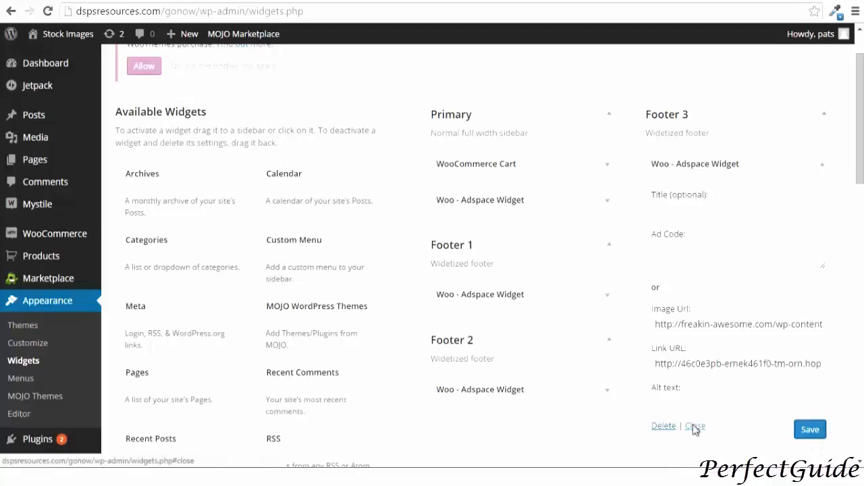
click(694, 428)
scroll(797, 368, down, 4)
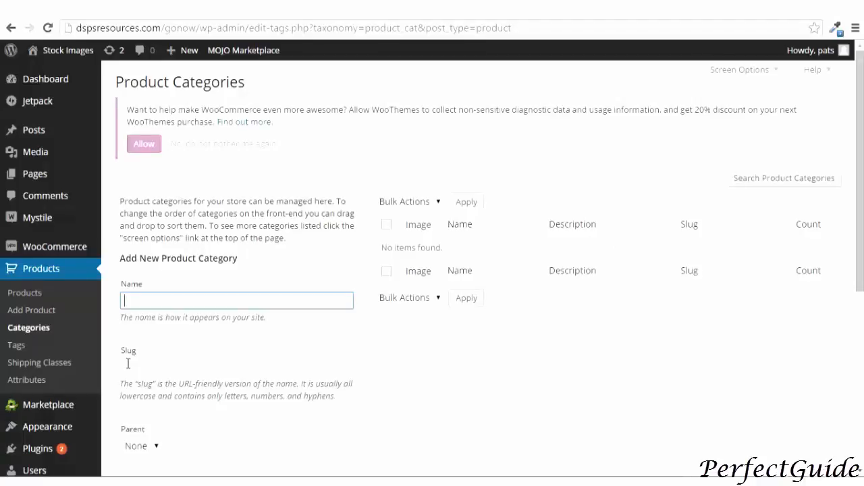
Enter a new product category named Dogs with the slug Dogs and the description "Great images of amazing dogs!".
text(Do)
click(128, 364)
text(Dogs)
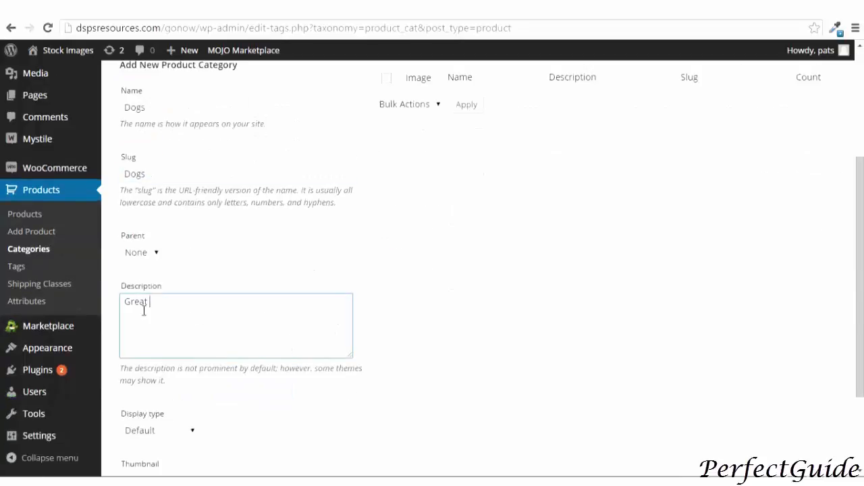
text(images of all d)
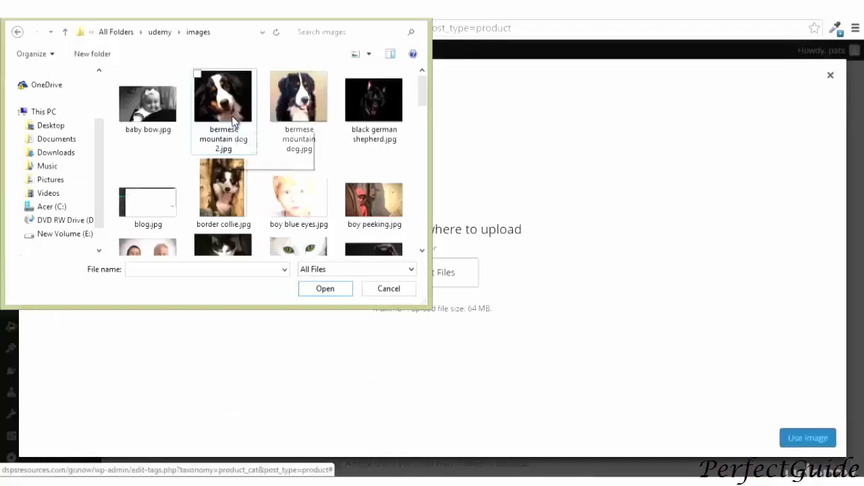
Upload black german shepherd.jpg as the Dogs category's thumbnail and add the category to the store.
double_click(373, 102)
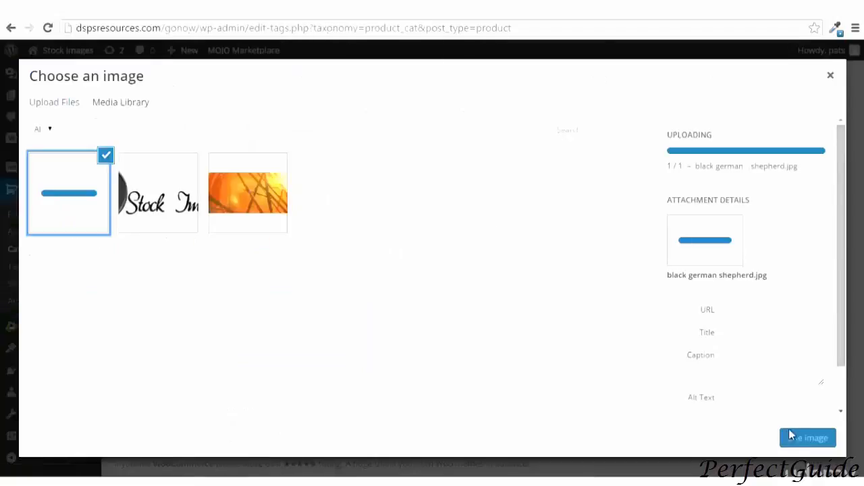
click(794, 438)
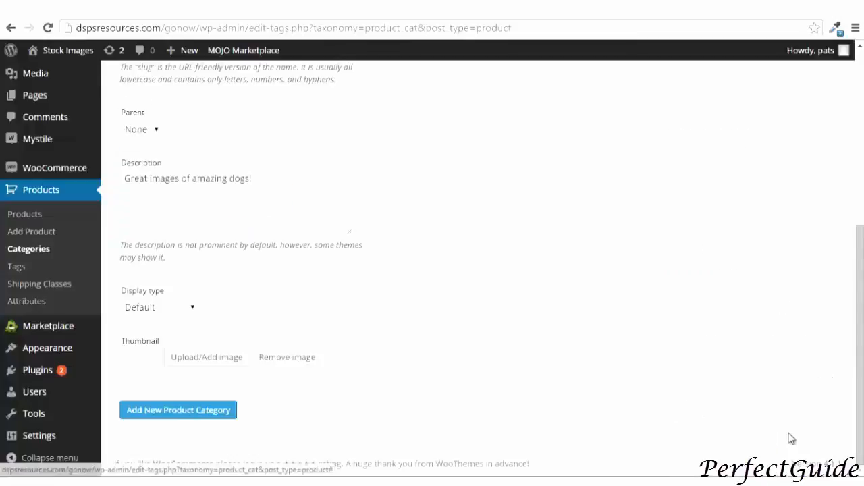
scroll(152, 411, up, 3)
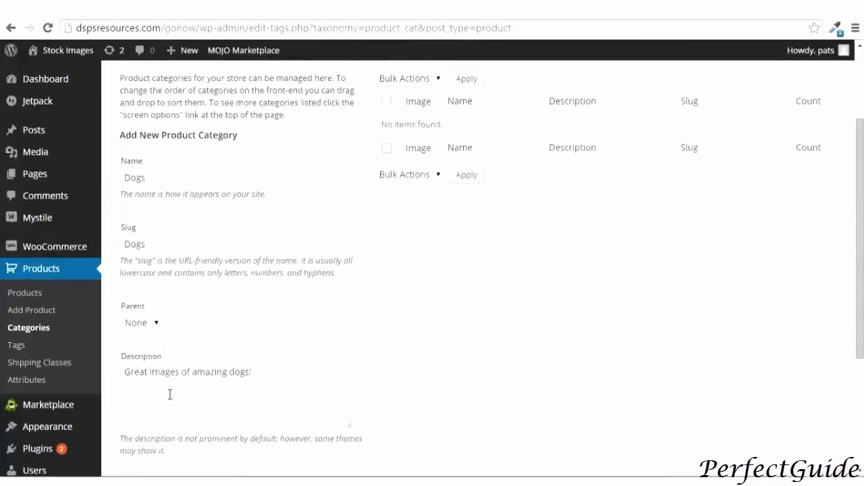
scroll(169, 393, down, 3)
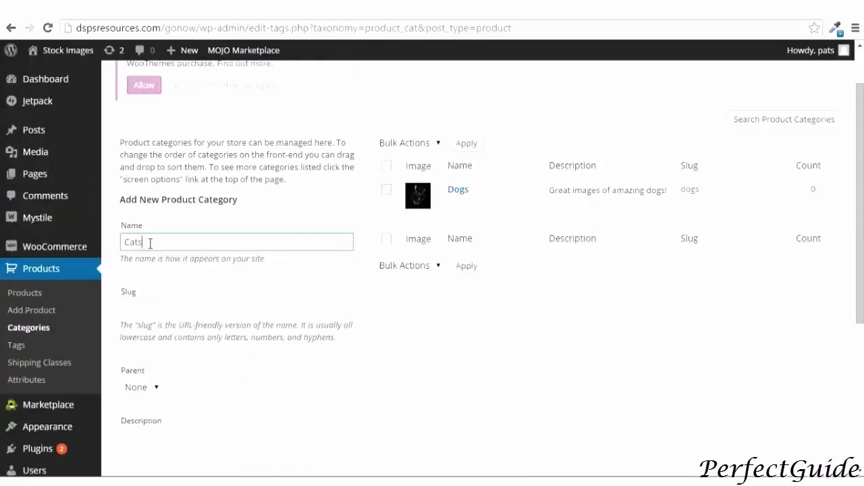
Enter a new product category named Cats with the description "Cute images of cuddly cats!".
scroll(148, 264, down, 3)
click(140, 246)
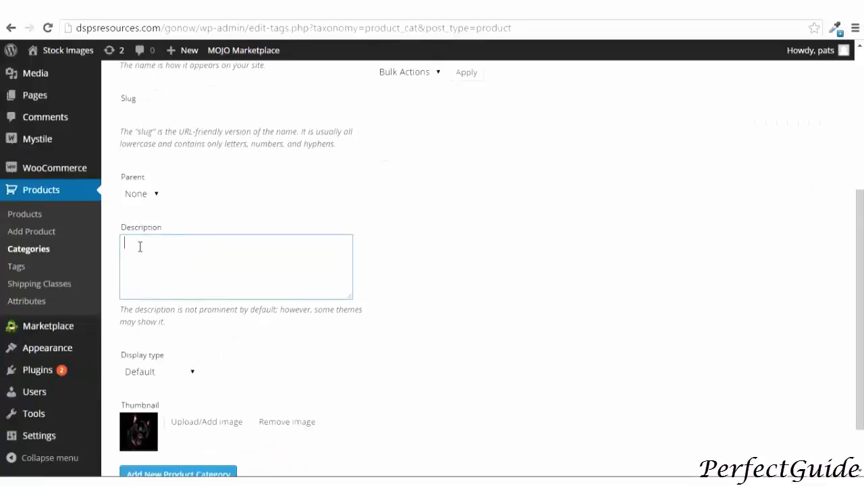
text(Cute images of cuddly cats!)
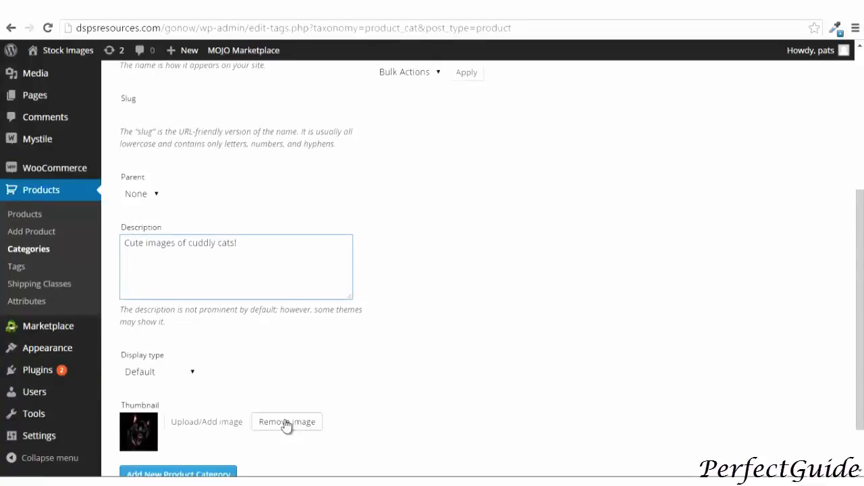
Replace the thumbnail with an upload of cat poucing.jpg and add the Cats category to the store.
click(225, 422)
click(54, 102)
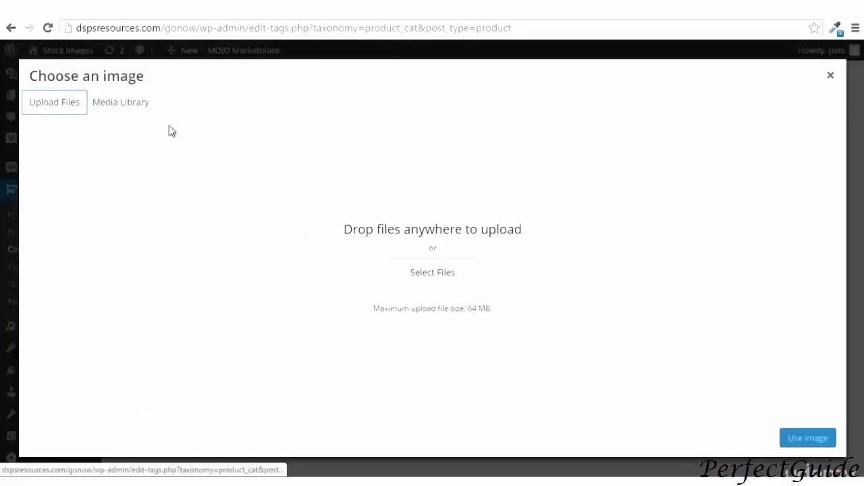
click(432, 272)
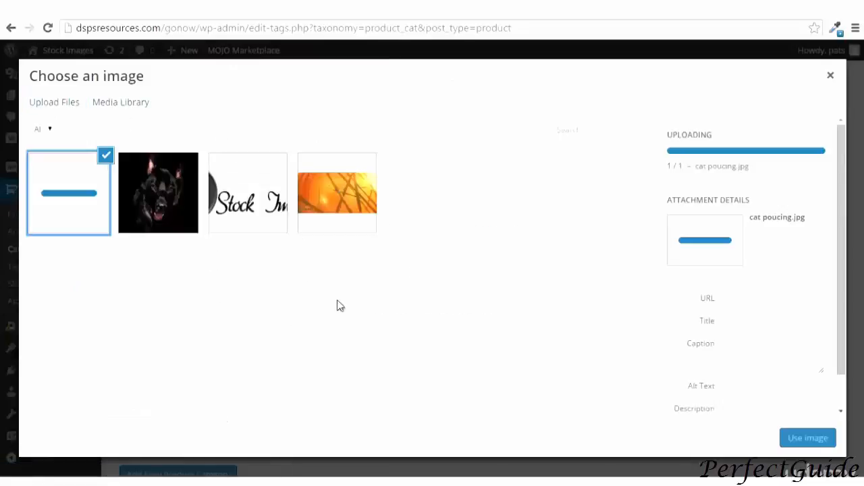
click(803, 439)
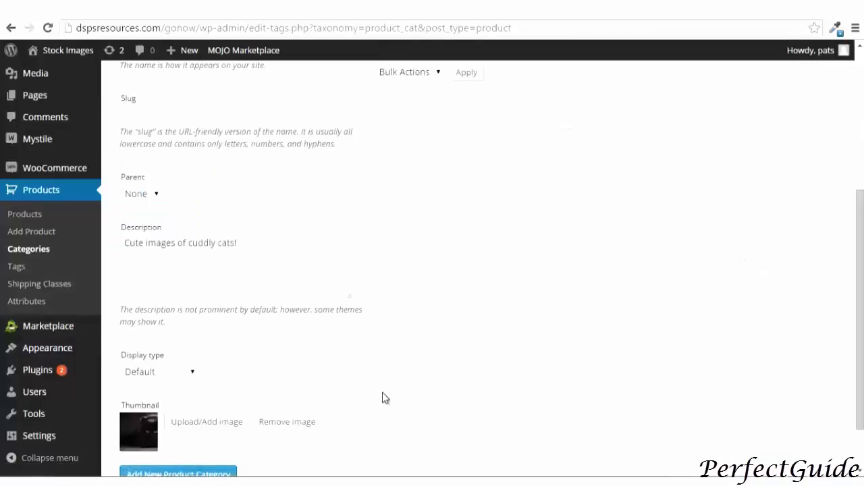
scroll(382, 398, down, 1)
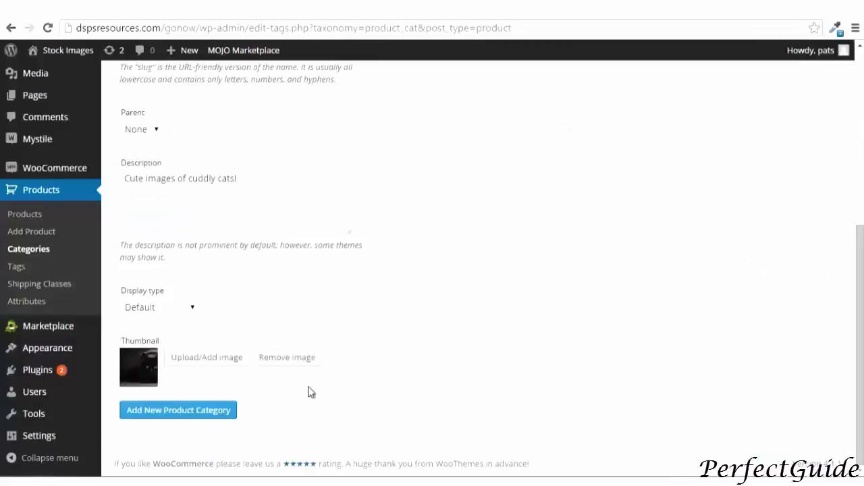
click(200, 414)
scroll(216, 392, up, 4)
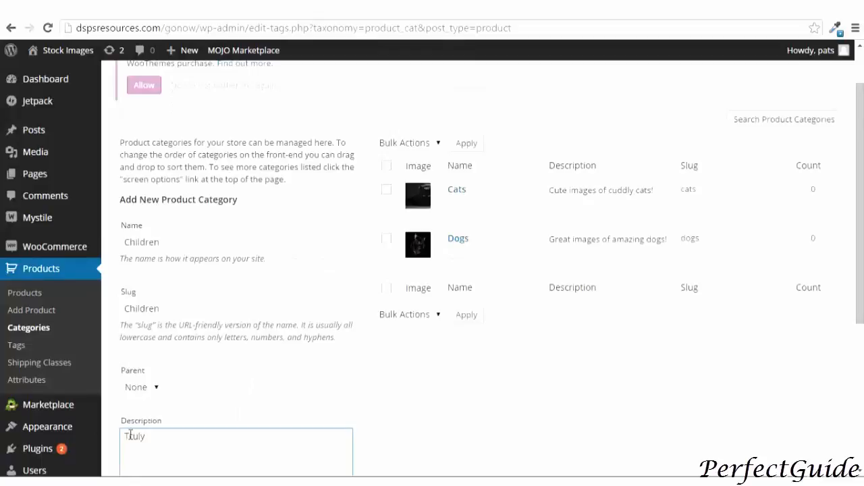
Give the Children category the description "Truly beautiful images of children" and the thumbnail girl-pink.jpg, and add it to the store.
text(beautiful images of children)
scroll(131, 436, down, 4)
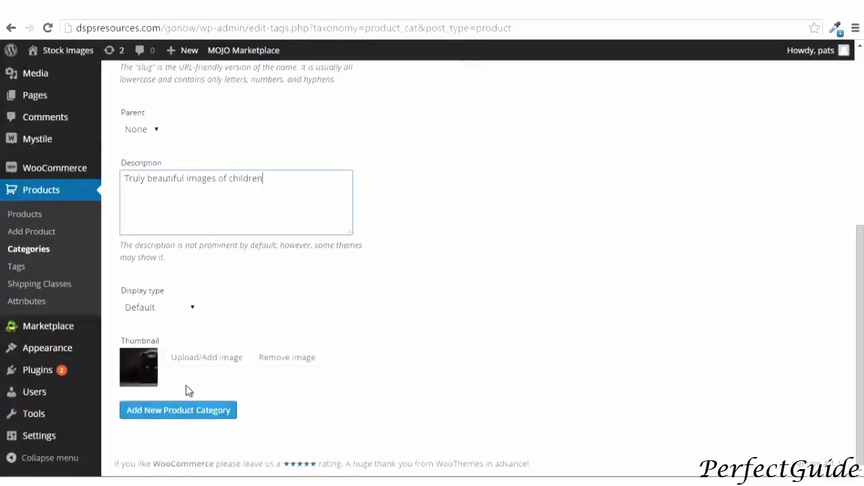
click(202, 358)
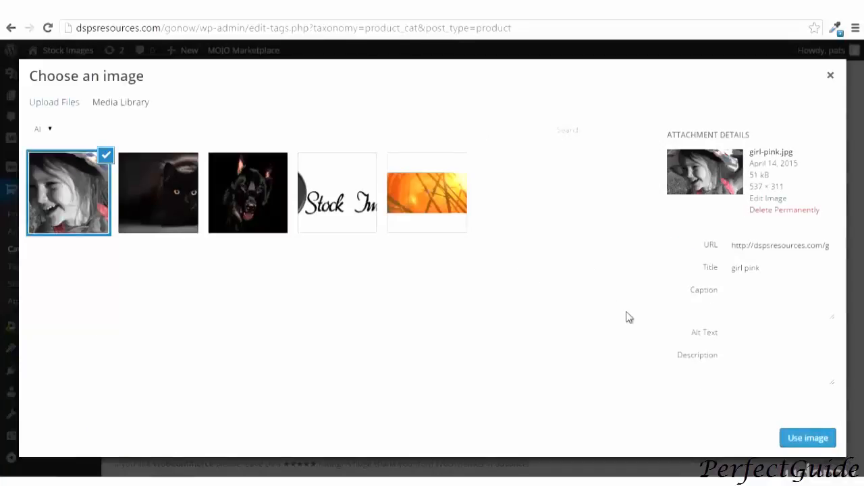
click(803, 437)
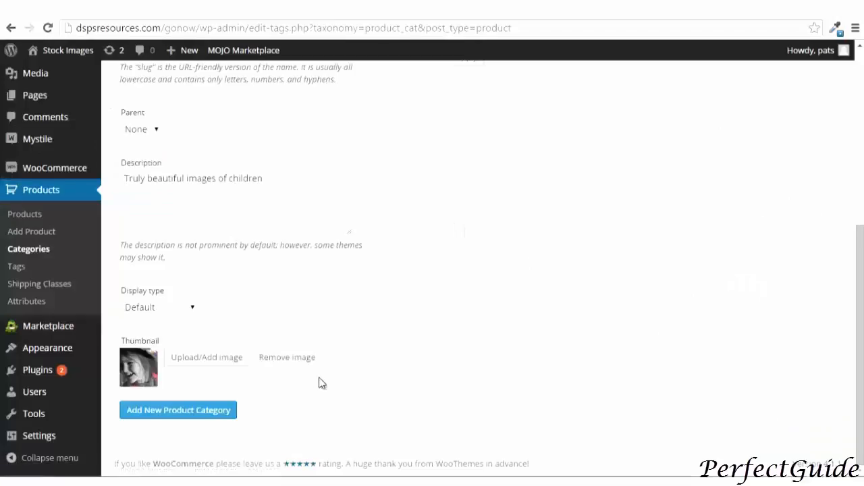
scroll(235, 383, up, 2)
scroll(235, 383, down, 5)
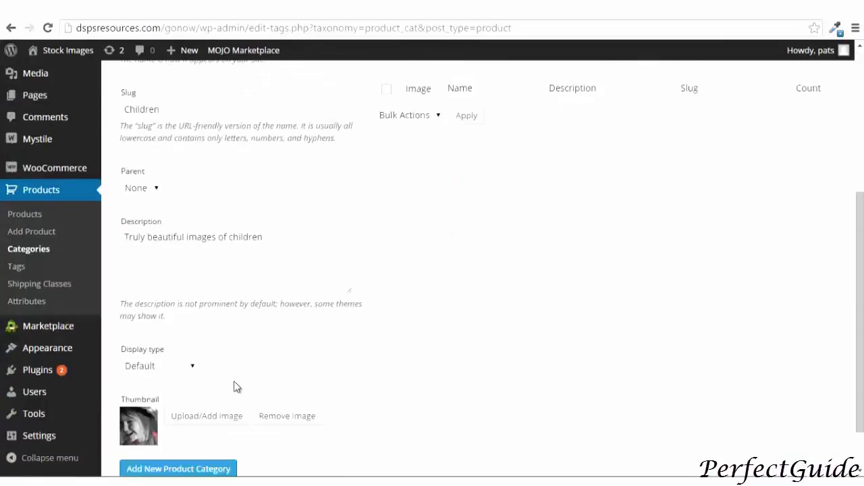
click(170, 412)
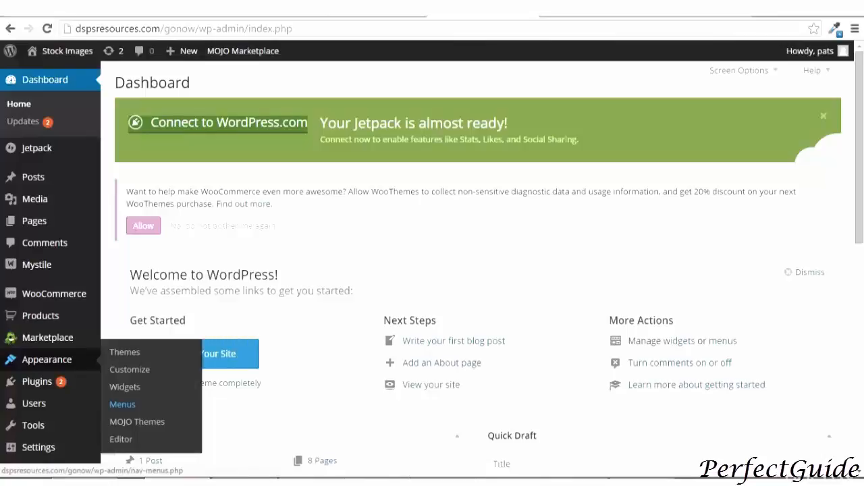
Add a custom link named Product Categories with the URL # to the site's Main menu.
click(122, 404)
click(739, 72)
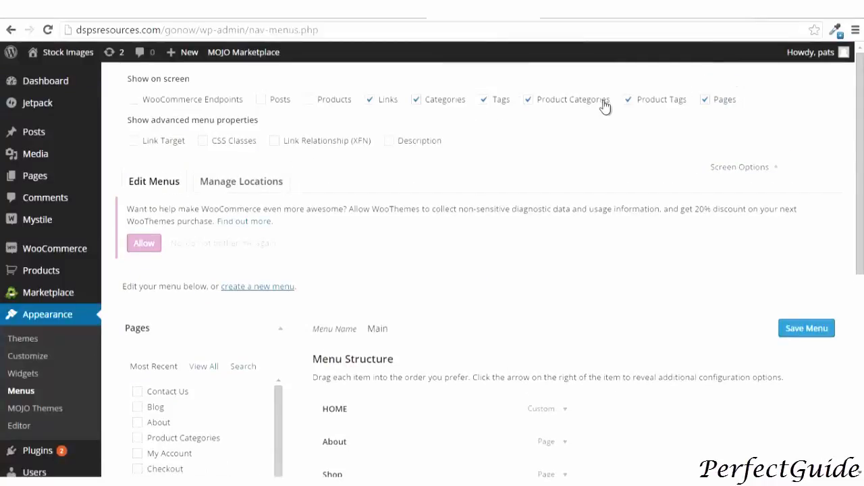
click(731, 168)
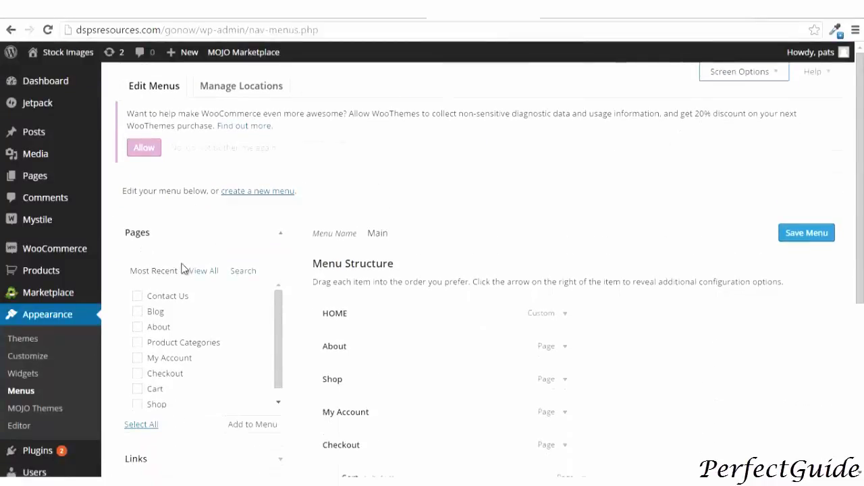
scroll(189, 263, down, 2)
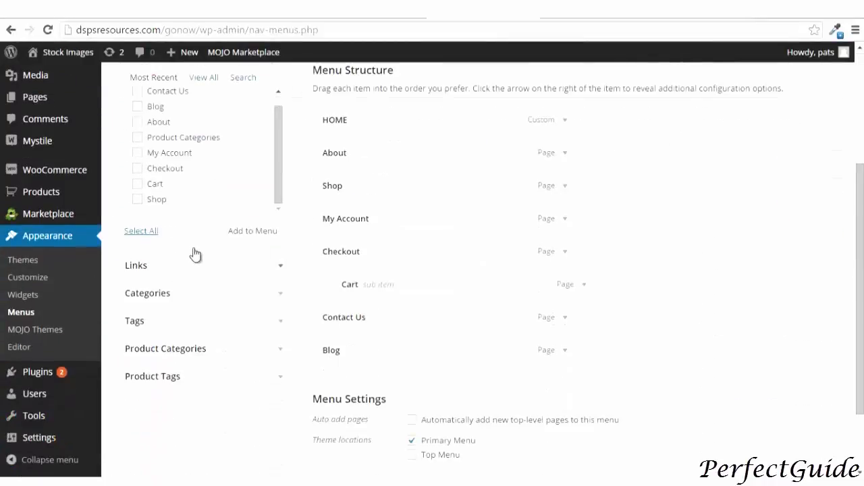
click(139, 266)
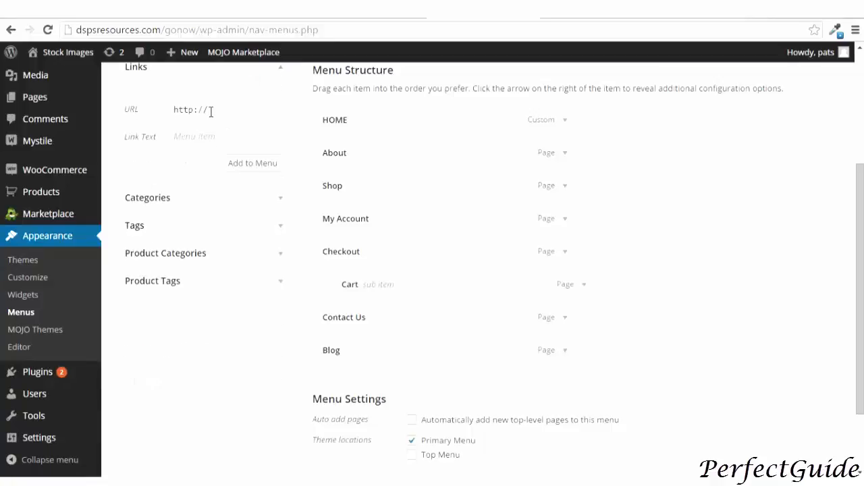
drag(215, 111, 164, 110)
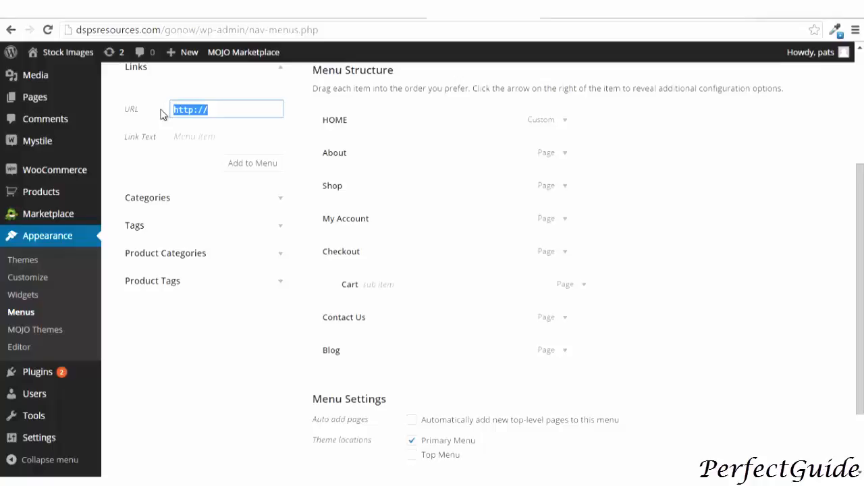
text(#)
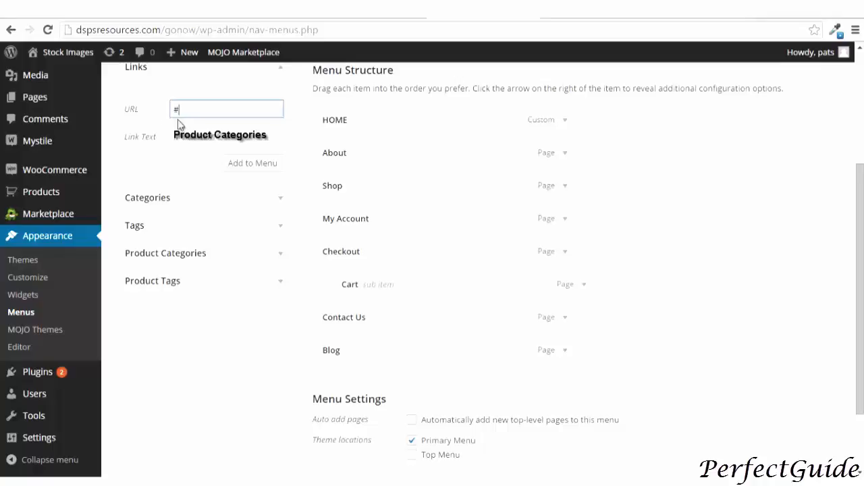
click(183, 137)
click(248, 167)
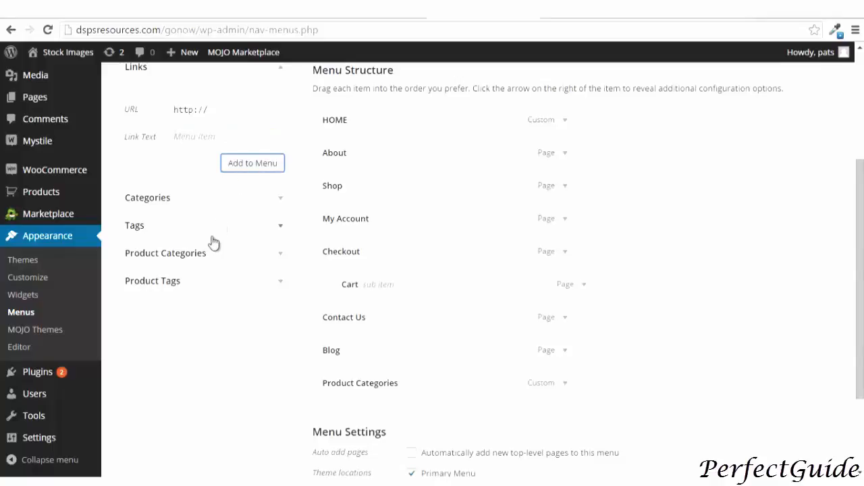
Add the product categories Cats, Children and Dogs to the Main menu.
click(168, 256)
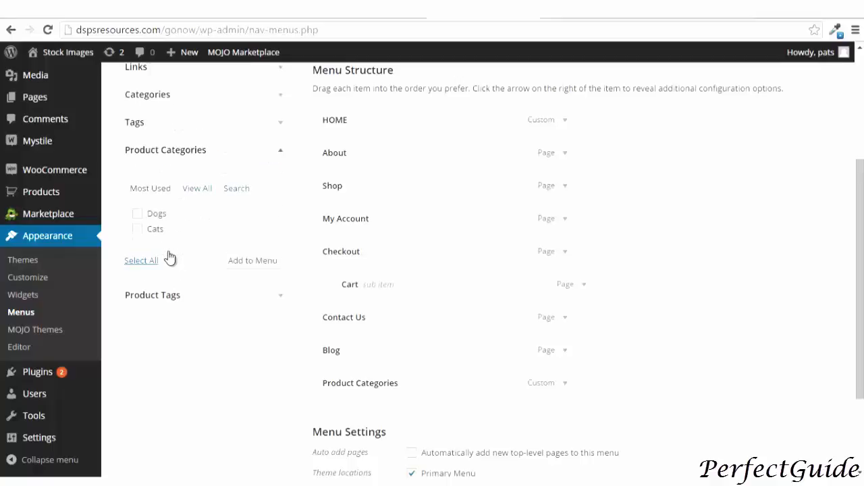
click(164, 155)
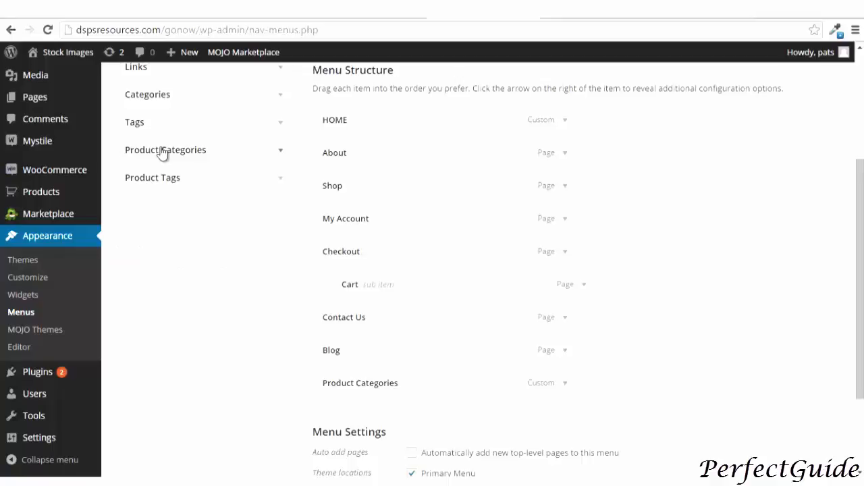
click(163, 154)
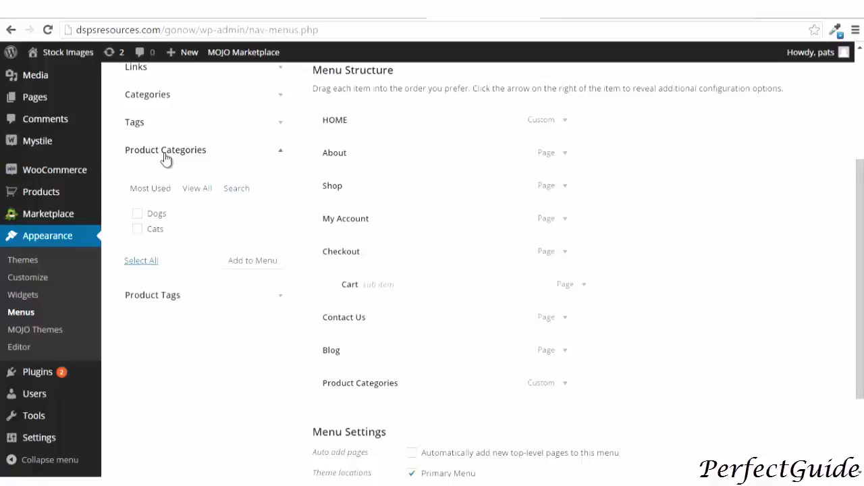
click(197, 189)
click(138, 213)
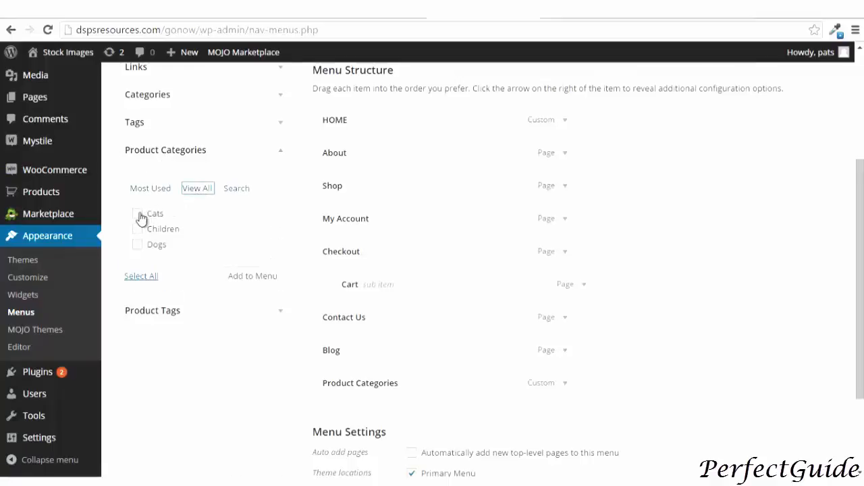
click(138, 230)
click(139, 245)
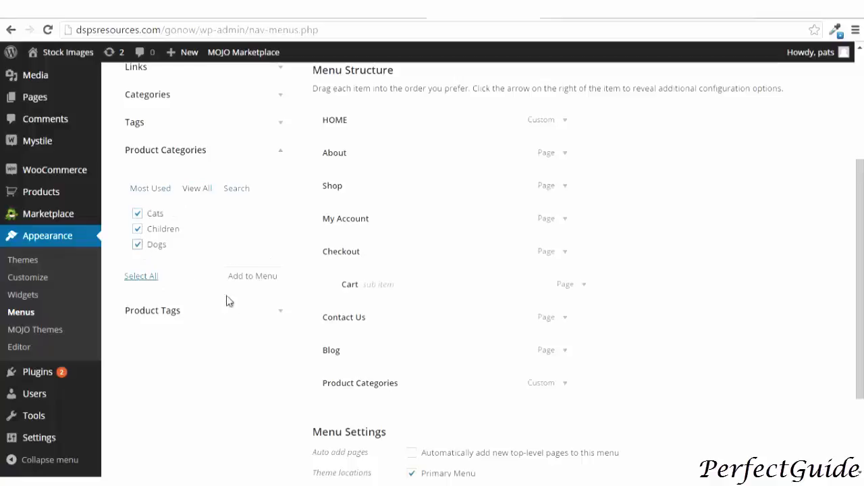
click(256, 280)
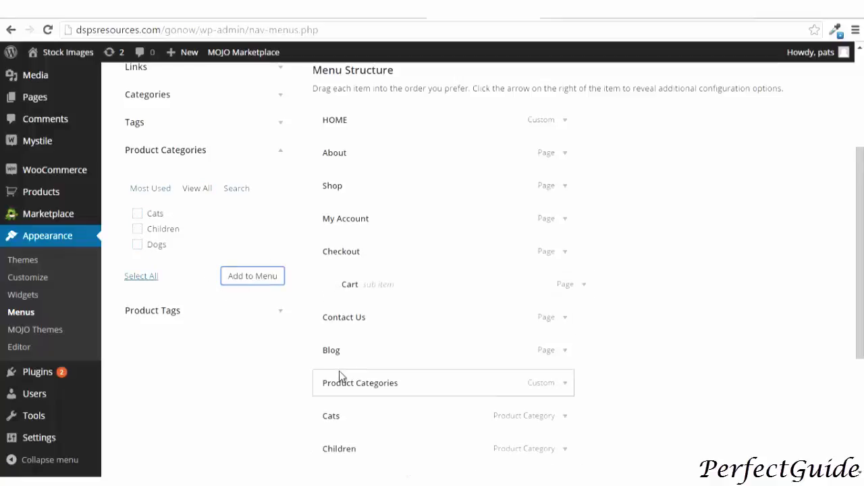
Move the Product Categories menu item directly below Shop and nest Cats and Children under it as sub items.
scroll(391, 348, down, 1)
drag(382, 315, 344, 320)
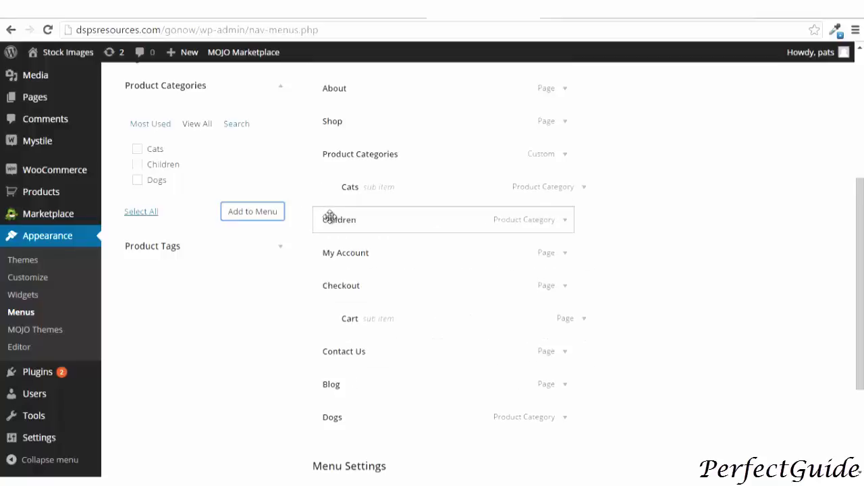
drag(330, 218, 315, 225)
drag(327, 220, 556, 225)
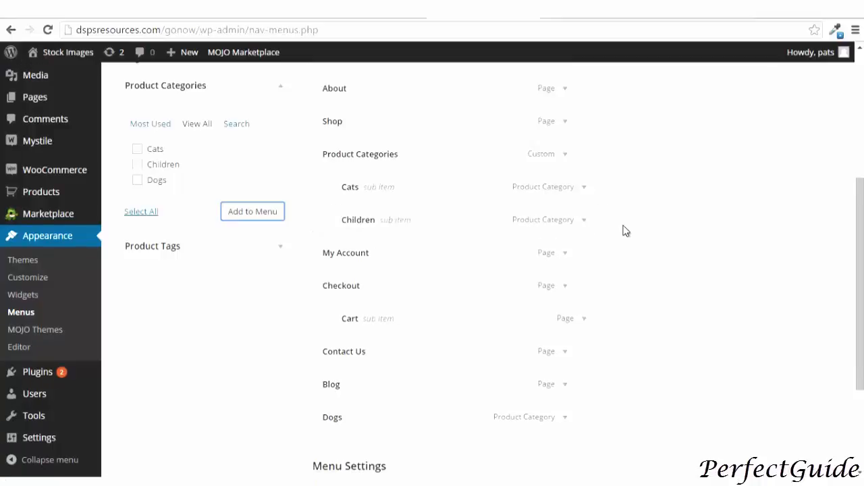
Nest Dogs below Children as a sub item of Product Categories and save the menu.
scroll(367, 249, down, 2)
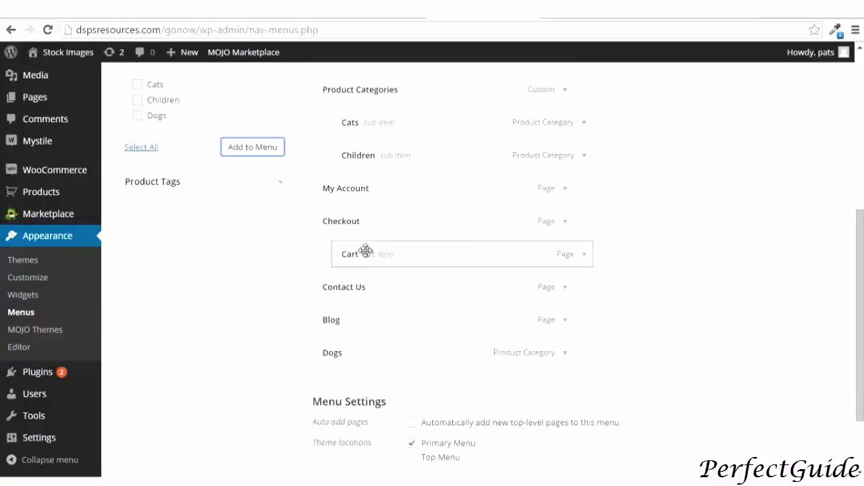
drag(346, 349, 391, 187)
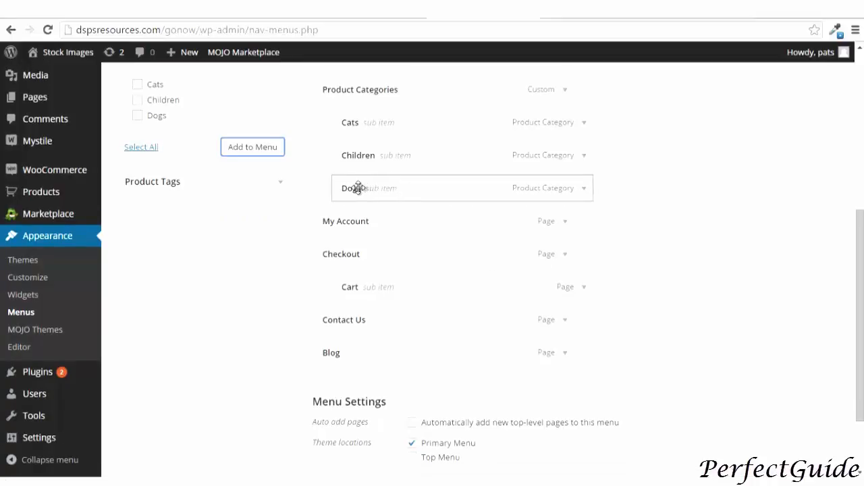
drag(359, 187, 358, 190)
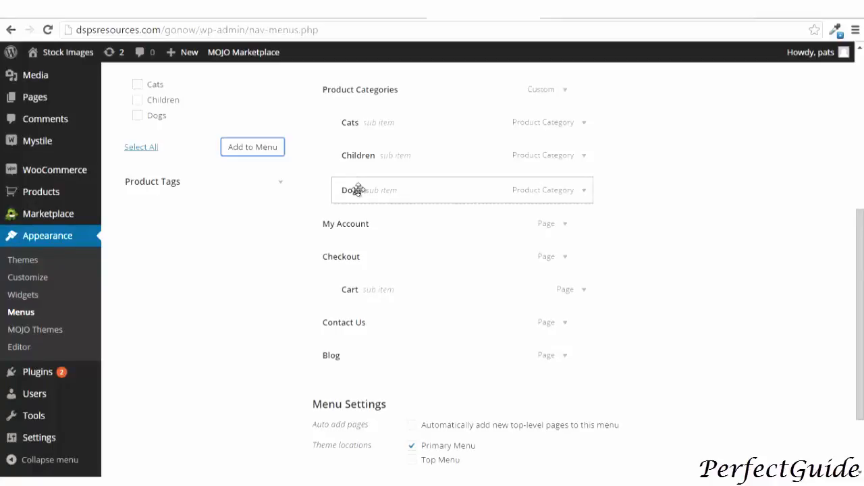
click(804, 412)
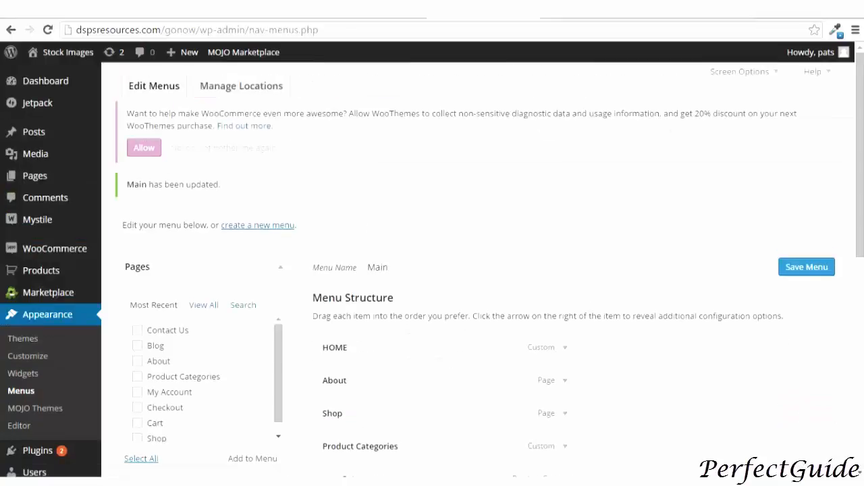
click(365, 20)
mouse_move(392, 245)
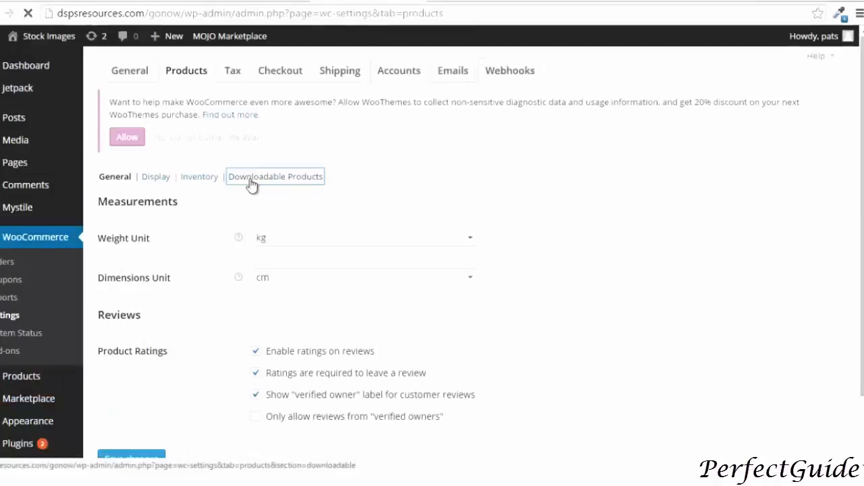
Save the WooCommerce downloadable products settings with the Force Downloads method, and disable guest checkout in the checkout options.
click(250, 185)
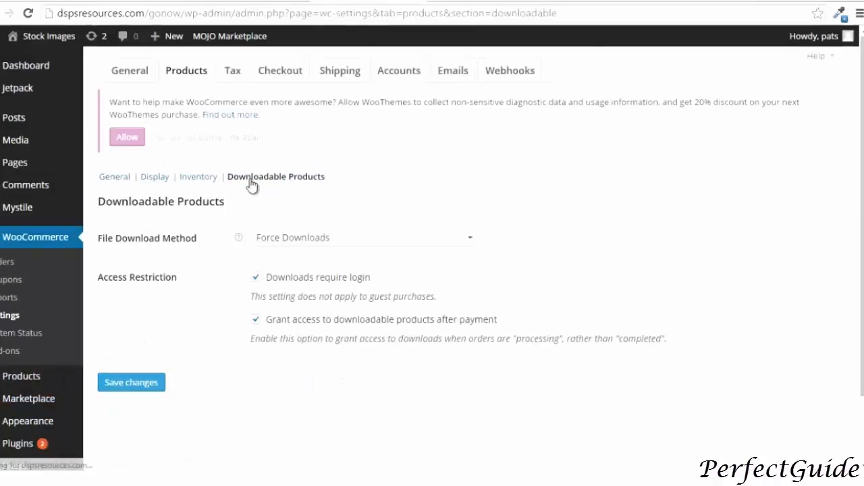
click(275, 245)
click(274, 244)
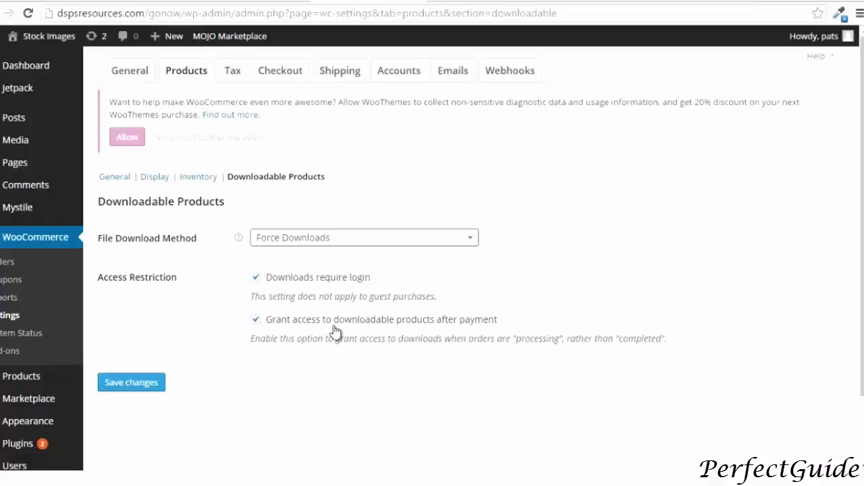
click(144, 387)
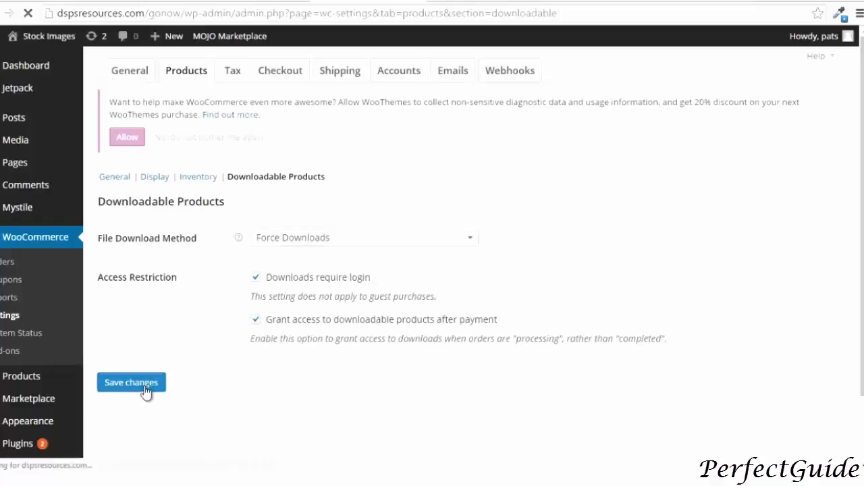
click(279, 76)
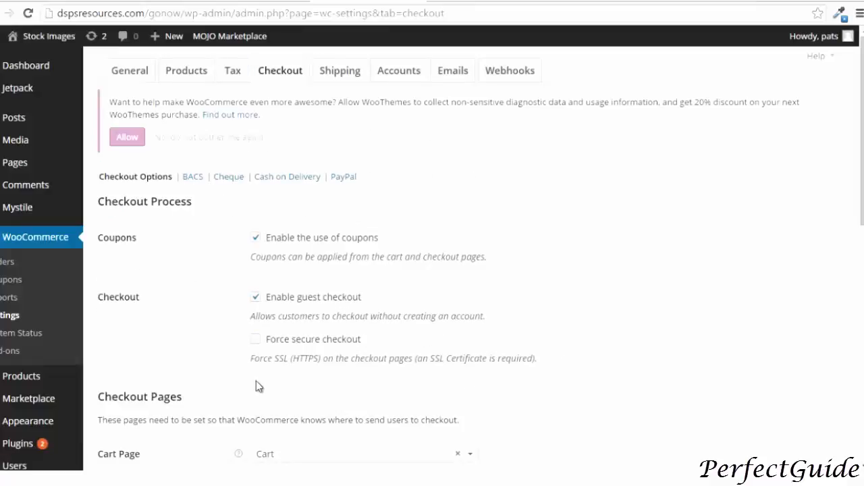
click(256, 298)
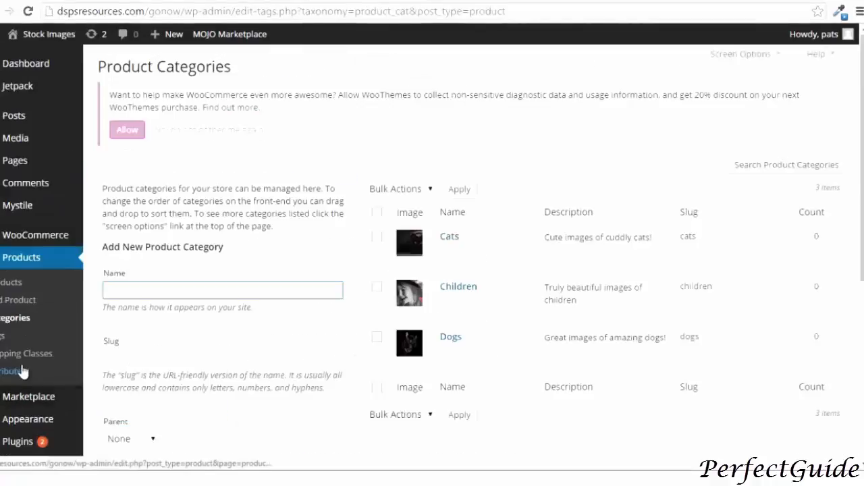
Start a new product named Golden Retriever and copy the product name into its description.
click(29, 302)
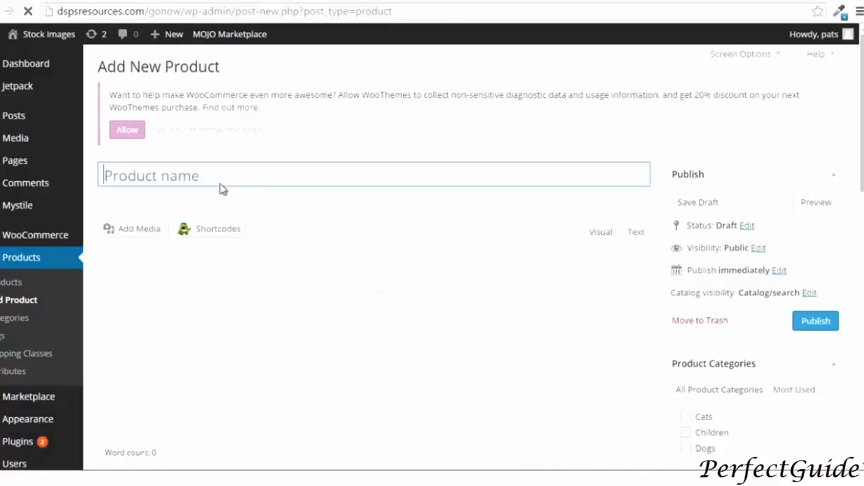
text(Golden Retriever)
drag(219, 175, 96, 173)
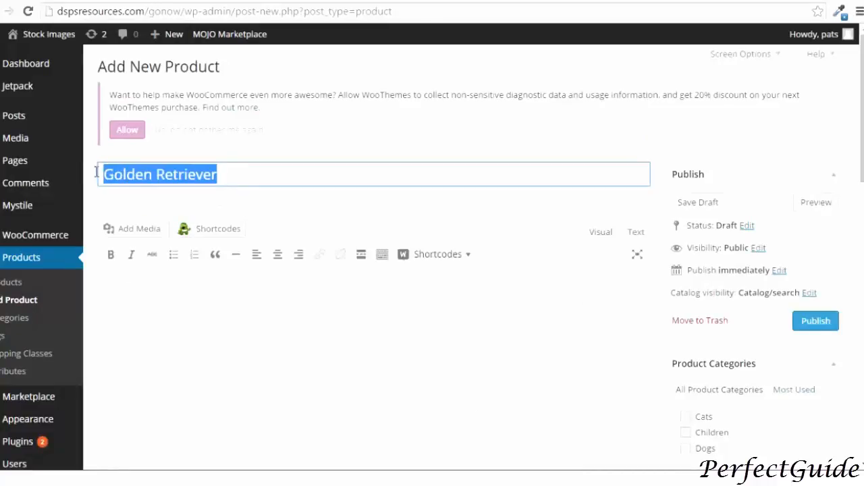
right_click(117, 173)
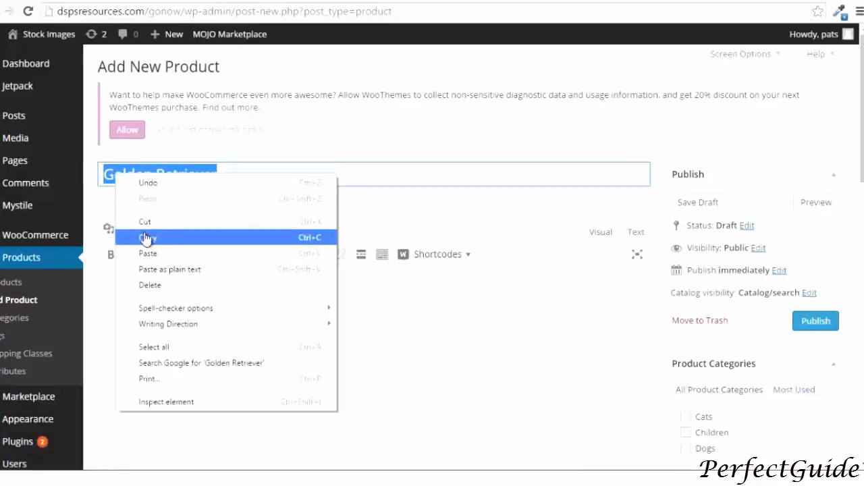
click(177, 239)
click(119, 280)
right_click(119, 280)
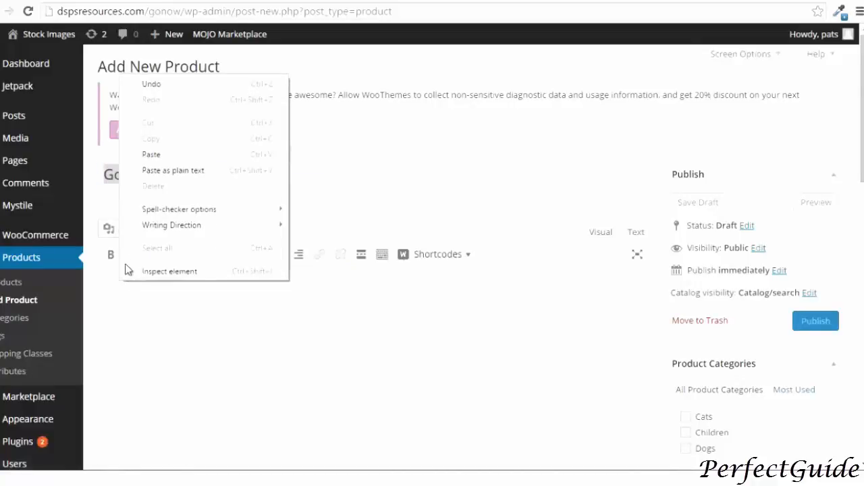
click(154, 169)
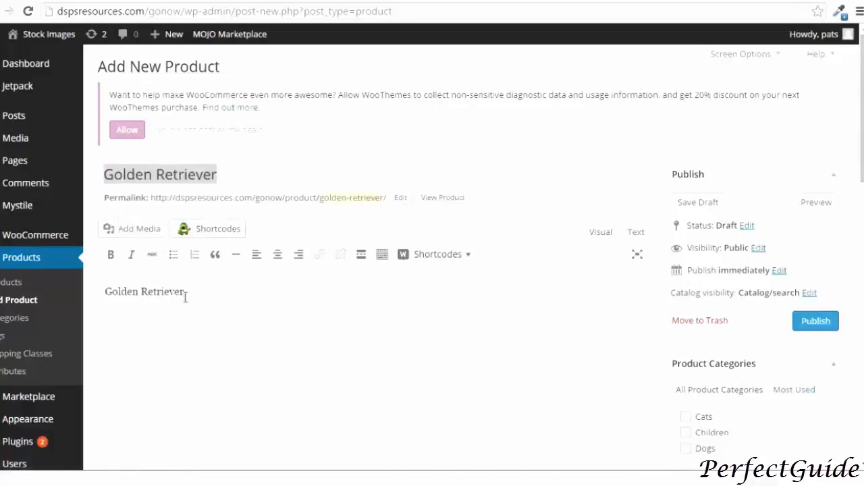
Make the Golden Retriever description text bold and set the product's regular price to 20.00.
drag(185, 298, 85, 293)
click(111, 254)
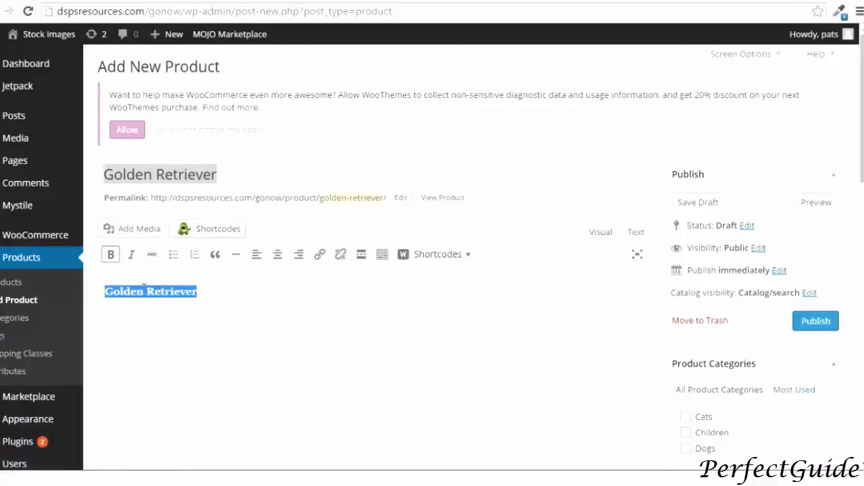
scroll(358, 310, down, 4)
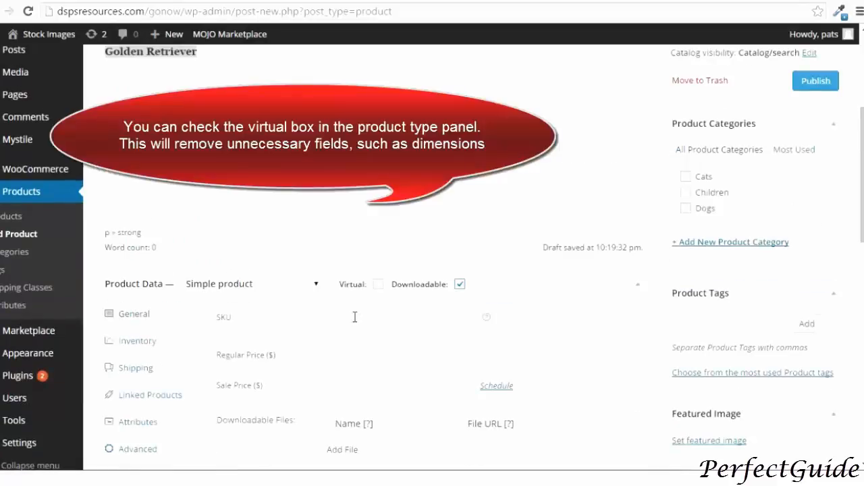
click(332, 352)
text(20.00)
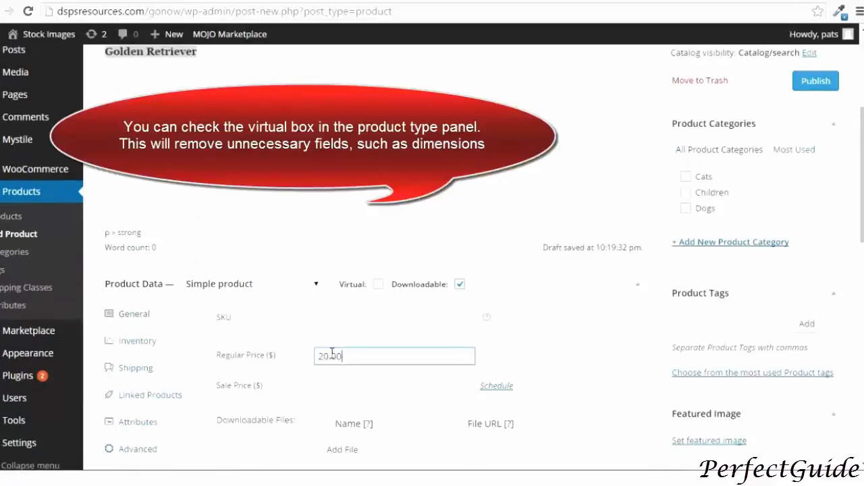
scroll(328, 358, down, 1)
click(328, 322)
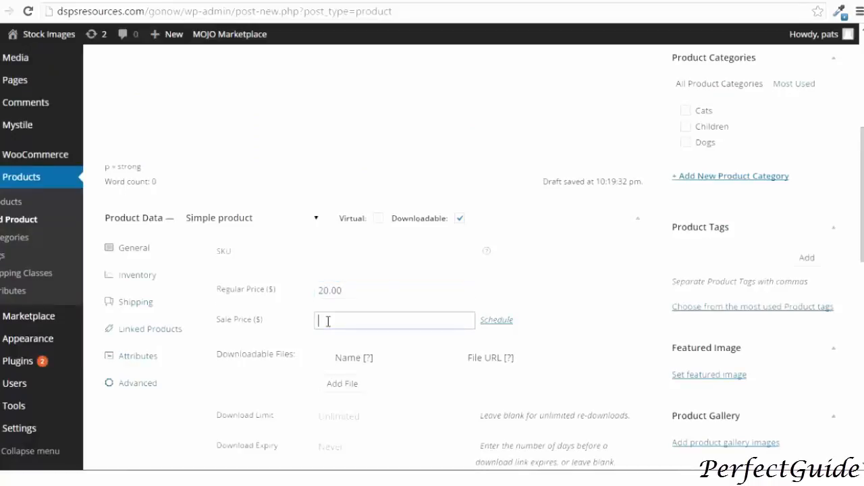
Add a downloadable file named Golden Retriever to the product, using golden-retriever.jpg from the media library.
scroll(328, 321, down, 2)
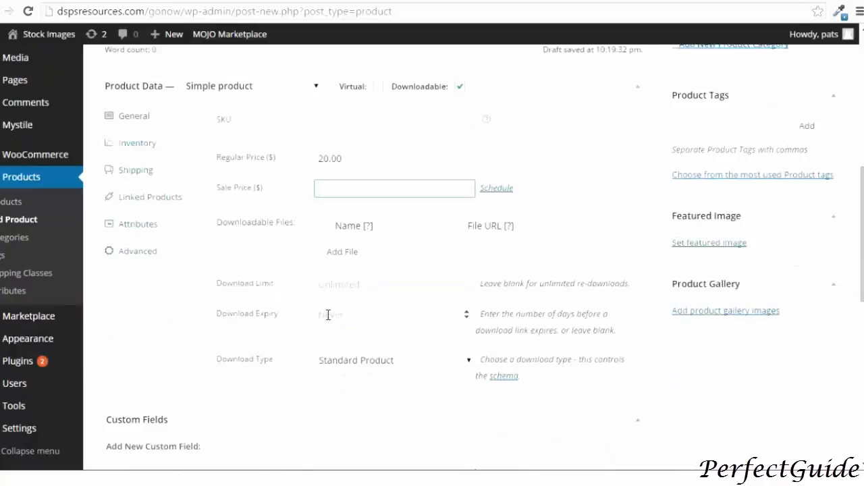
click(342, 251)
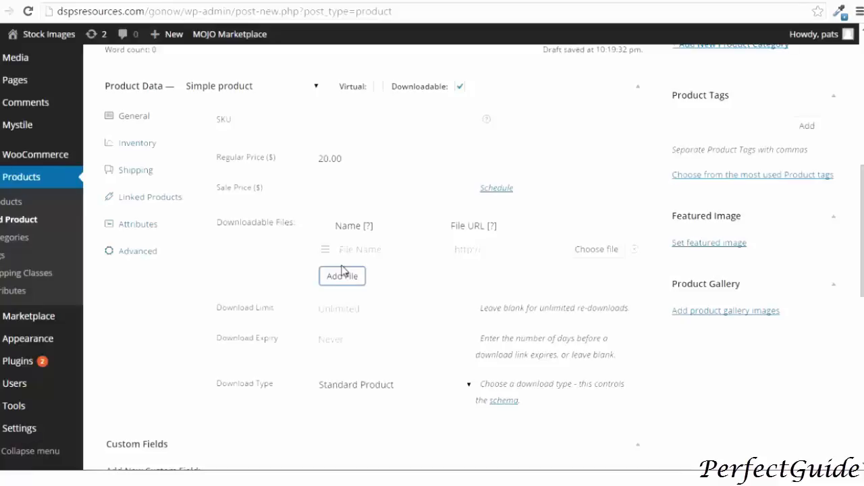
click(349, 248)
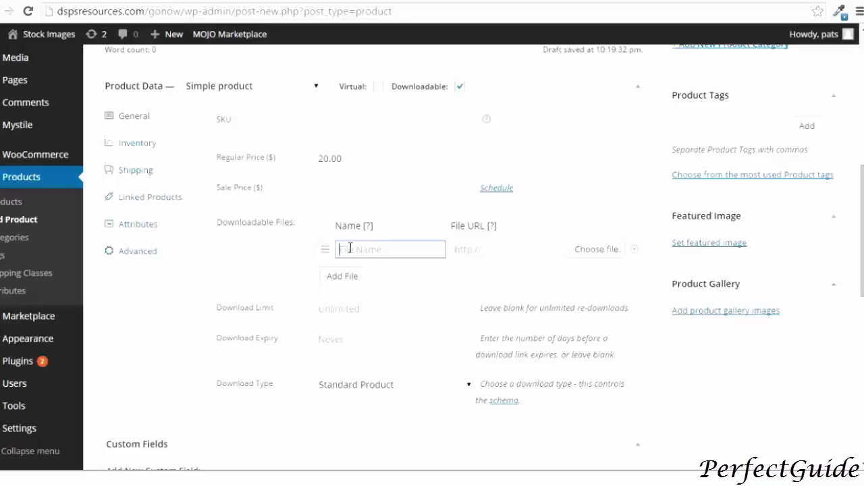
text(GR)
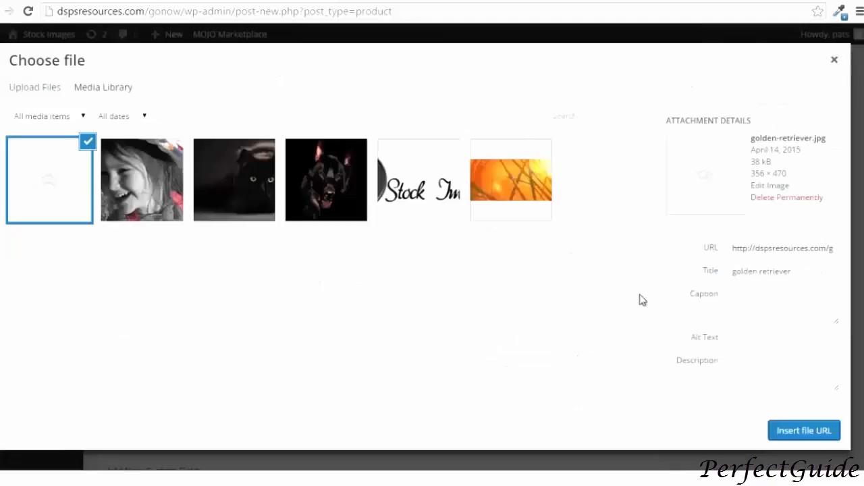
click(787, 432)
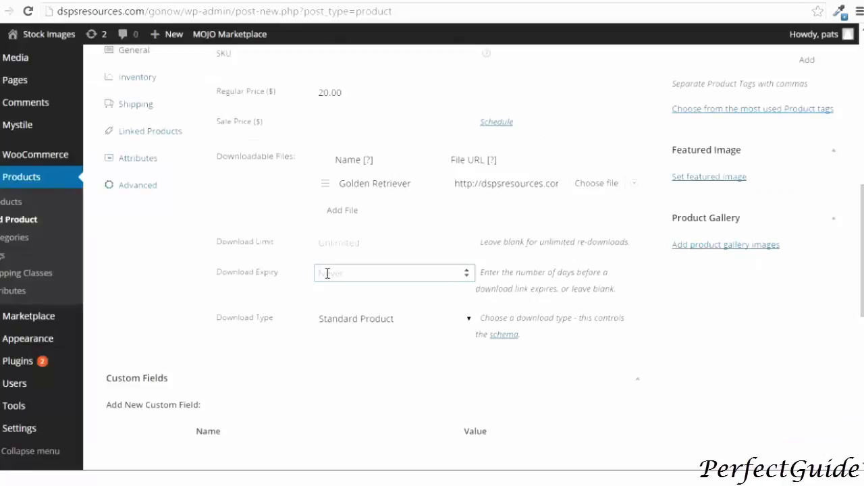
Set the download expiry to 0 and enable reviews for the Golden Retriever product.
text(0)
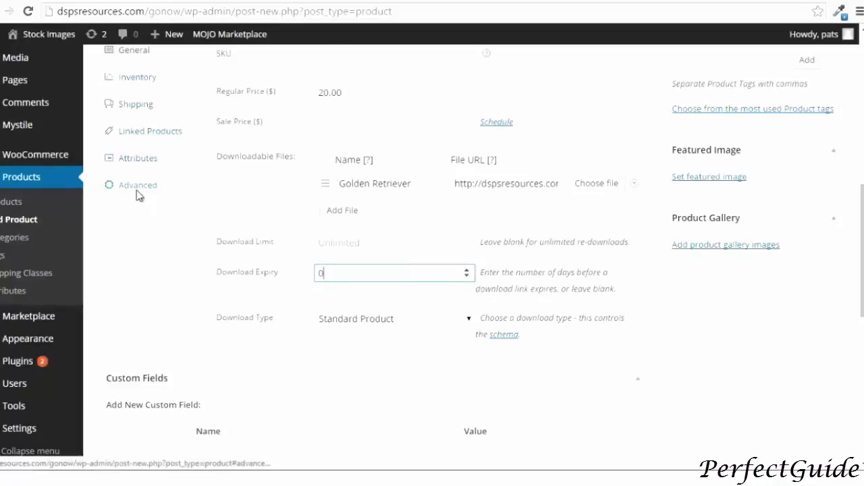
click(140, 192)
click(320, 143)
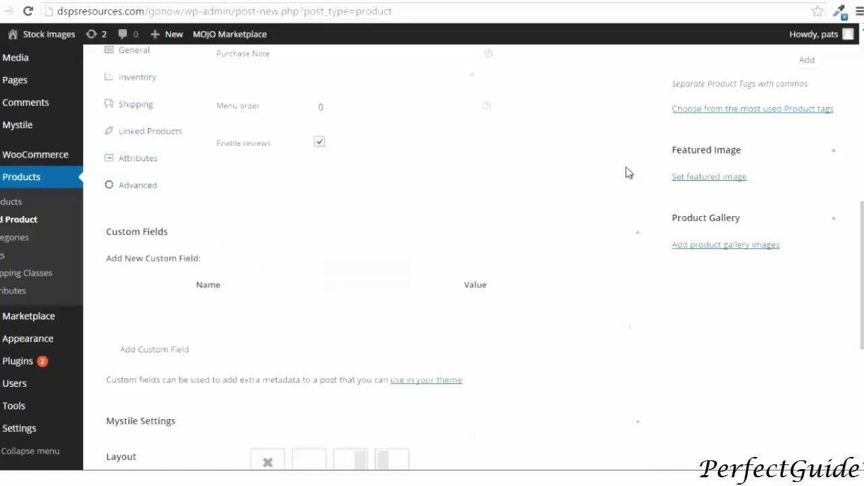
Set the golden retriever photo as the featured image and publish the product in the Dogs category.
click(694, 181)
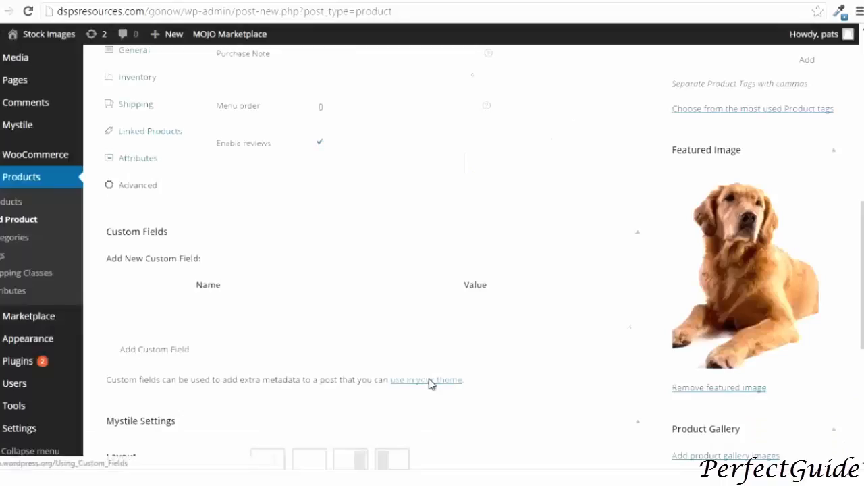
scroll(428, 379, down, 2)
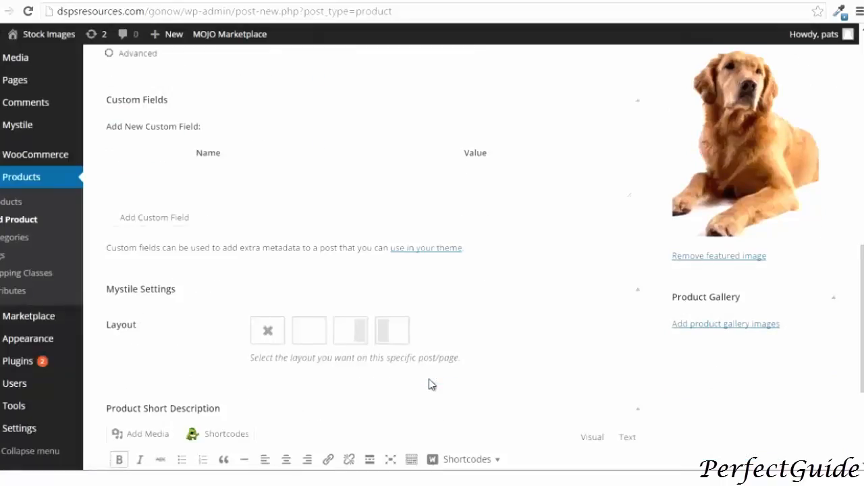
scroll(429, 379, down, 2)
scroll(430, 379, up, 10)
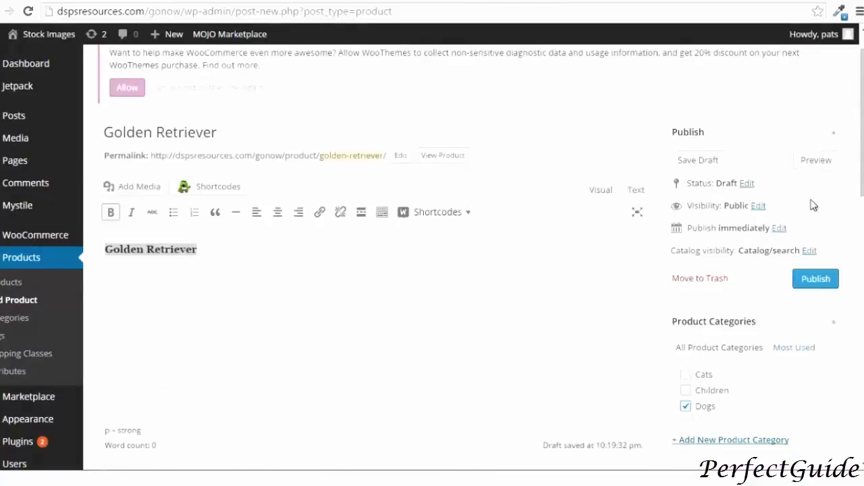
click(813, 281)
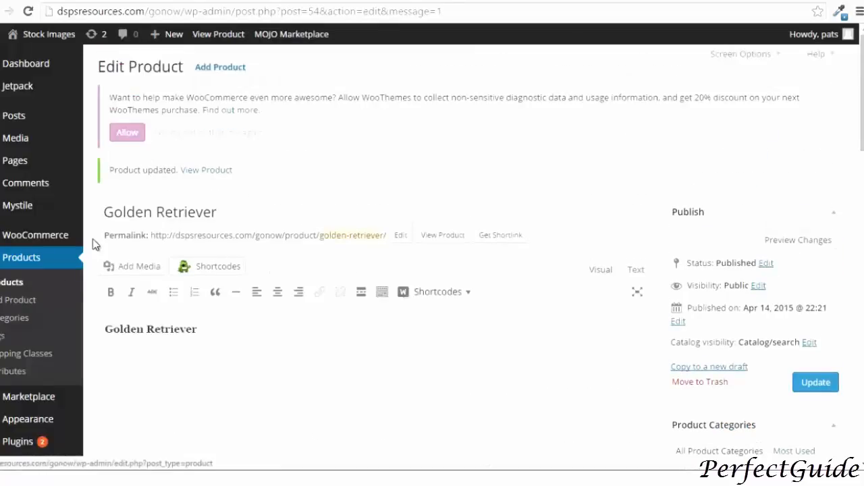
Start a new downloadable product named Black German Shepherd with a regular price of 20.00.
click(213, 69)
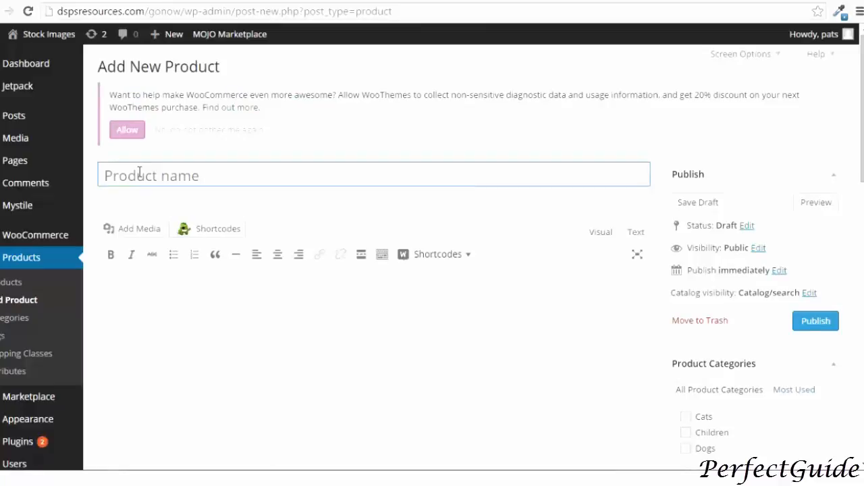
click(139, 173)
text(Bernes)
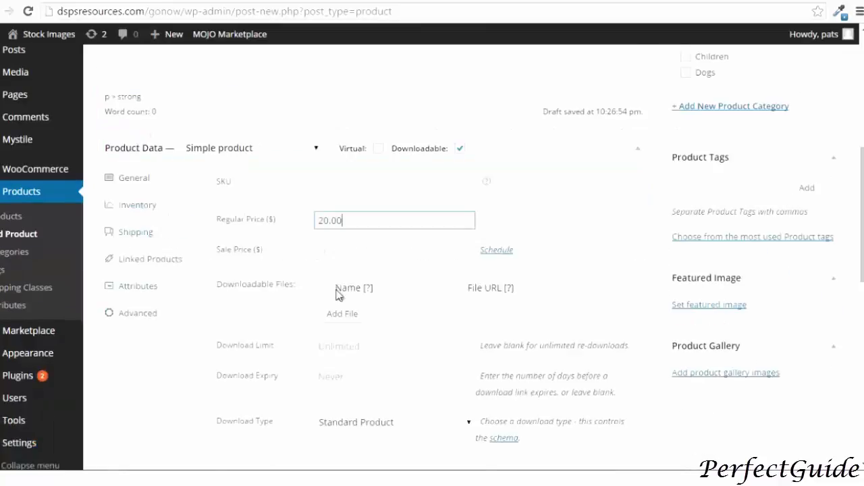
Add a downloadable file named Black German Shepherd to the product, using black-german-shepherd.jpg from the media library.
scroll(337, 295, down, 1)
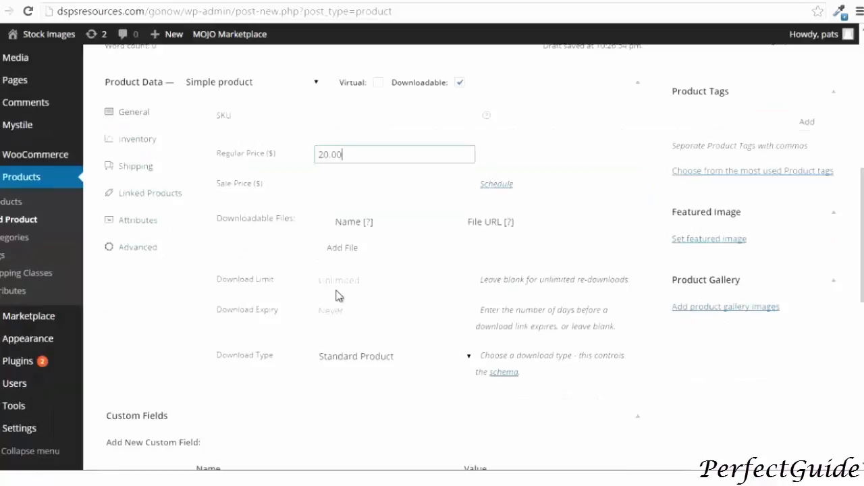
click(341, 248)
click(354, 245)
text(B)
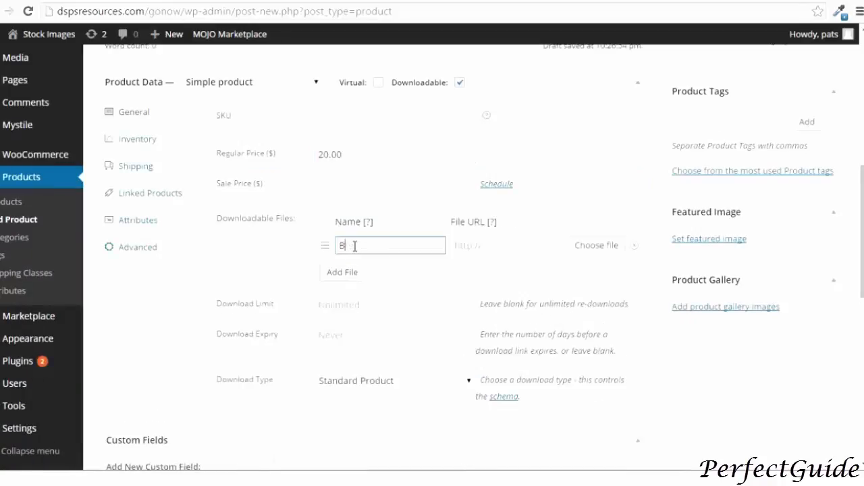
text(lack German Shepherd)
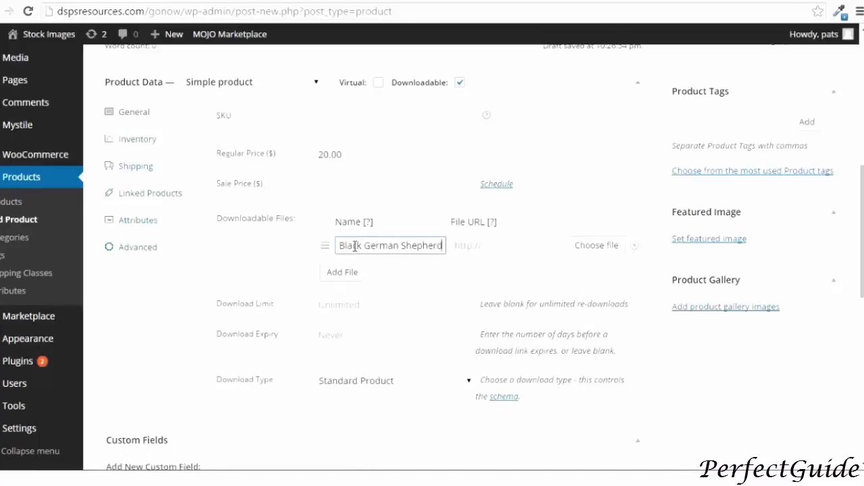
click(597, 245)
click(429, 174)
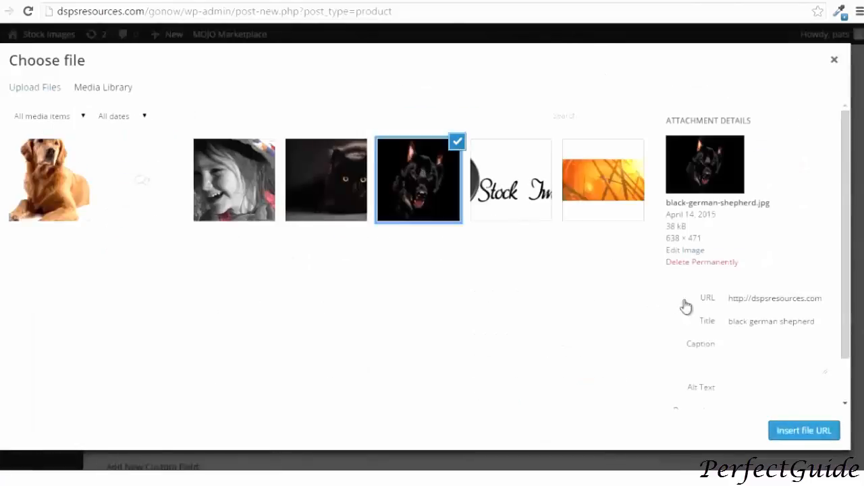
click(788, 434)
Enable reviews for the Black German Shepherd product and set black-german-shepherd.jpg as its featured image.
scroll(378, 314, down, 1)
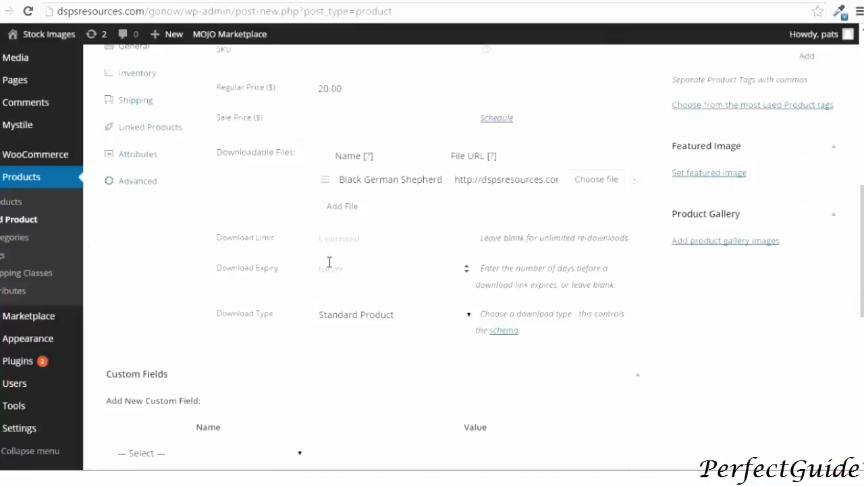
click(114, 182)
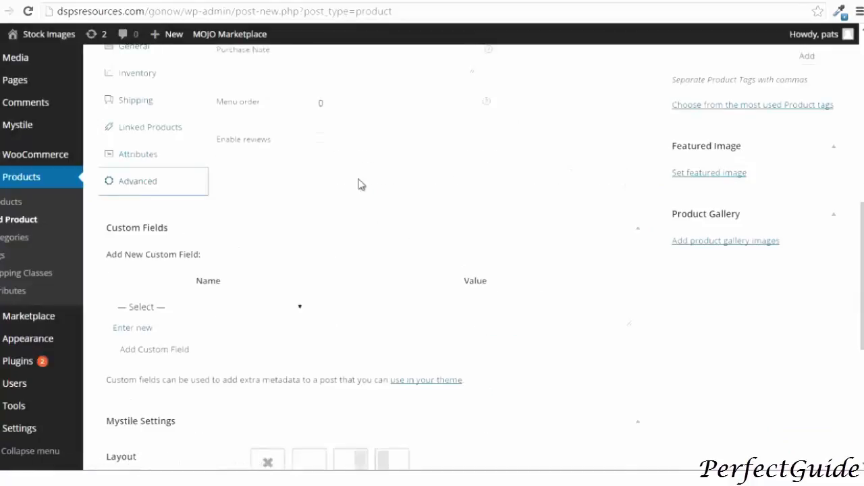
click(684, 174)
click(399, 193)
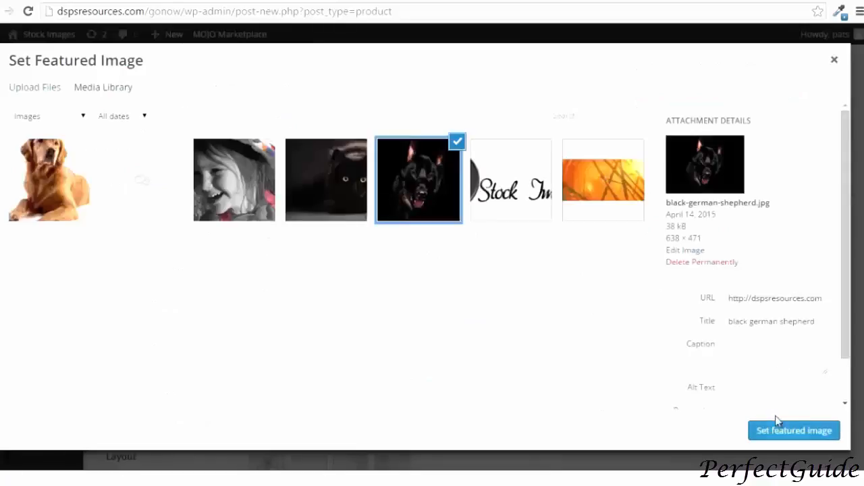
click(784, 425)
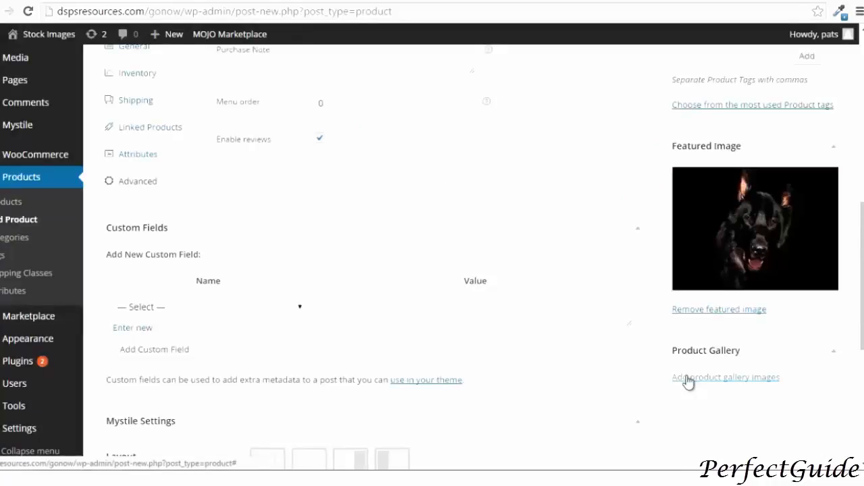
Check the Black German Shepherd short description and publish the product.
scroll(569, 373, down, 4)
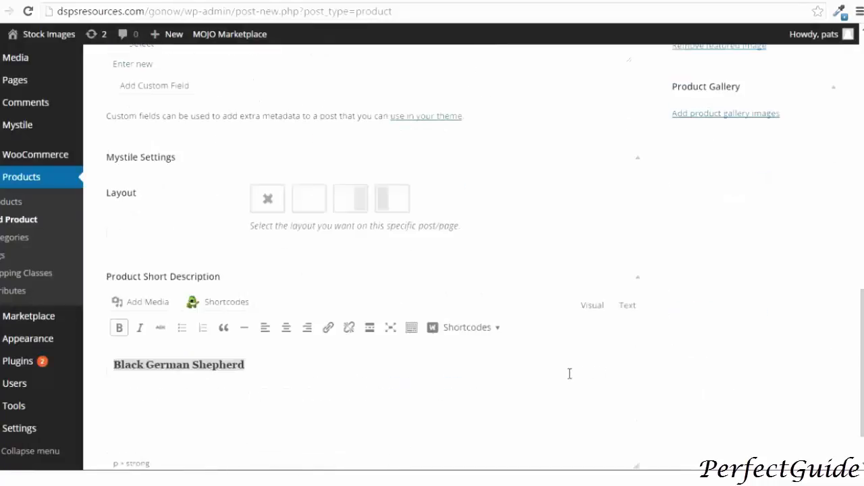
scroll(570, 374, down, 1)
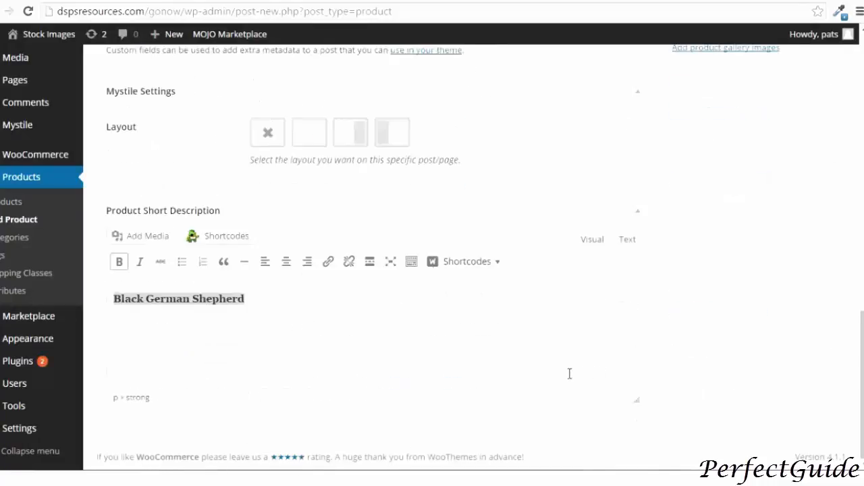
scroll(569, 374, up, 10)
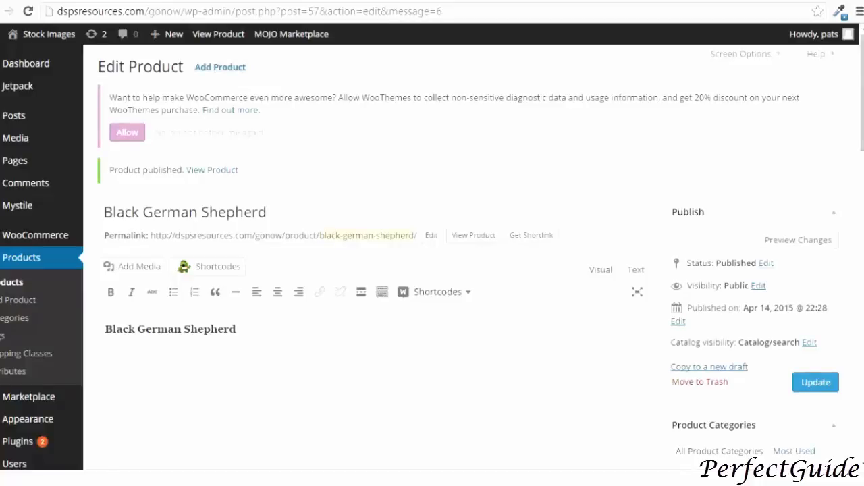
Start a new product named Cute Kittens and copy the name into its main description in bold.
click(223, 69)
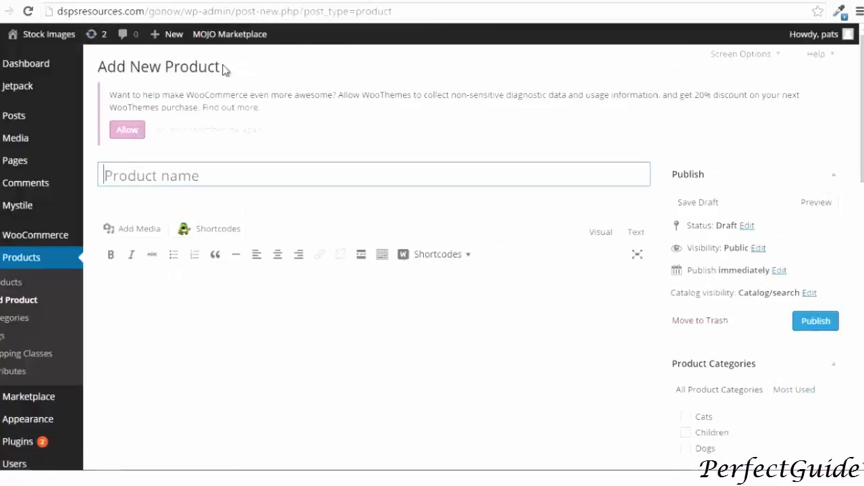
text(Cute Jittens)
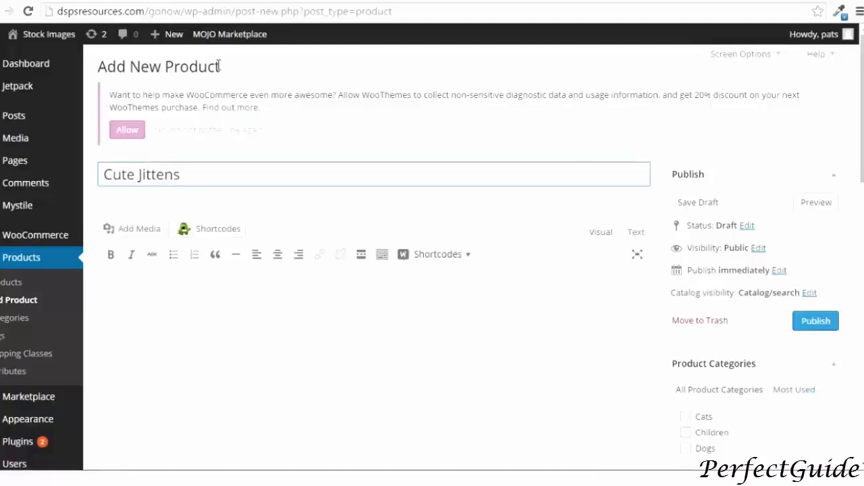
drag(135, 174, 104, 177)
text(Kittens)
right_click(117, 179)
click(132, 243)
click(110, 280)
right_click(111, 281)
click(164, 161)
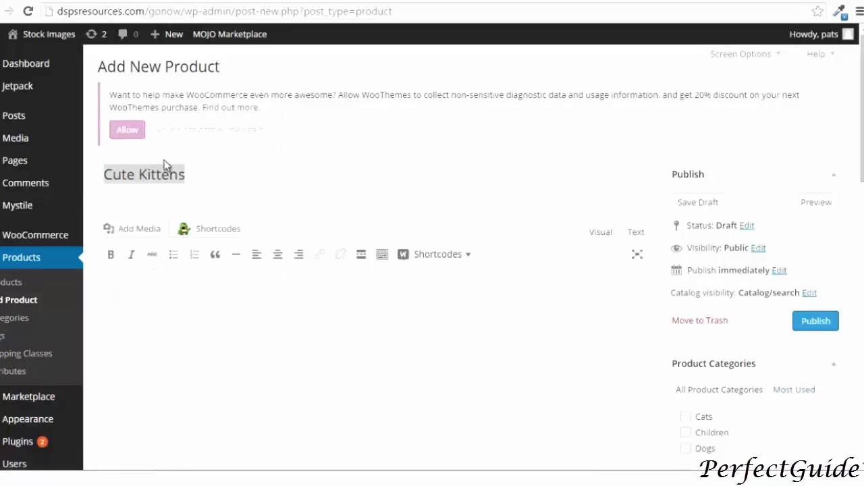
key(ctrl+v)
drag(162, 286, 104, 287)
click(111, 254)
Paste Cute Kittens into the product short description and make it bold.
scroll(160, 282, down, 6)
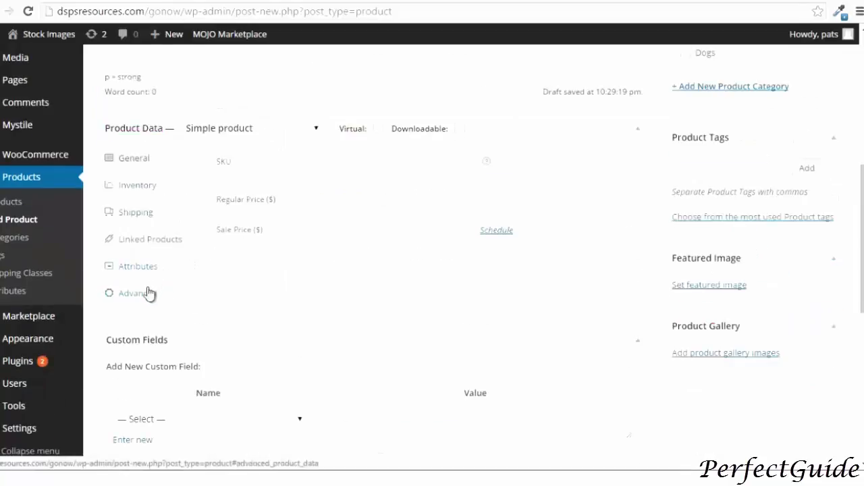
scroll(150, 293, down, 8)
click(137, 303)
right_click(137, 302)
click(152, 173)
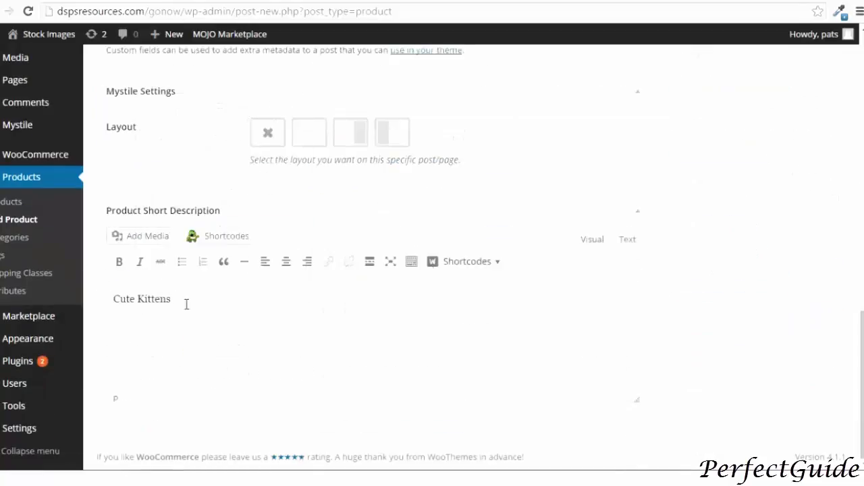
drag(187, 304, 73, 299)
click(119, 265)
Set the Cute Kittens product's regular price to 20.00 and enable reviews for it.
scroll(202, 284, up, 6)
click(324, 284)
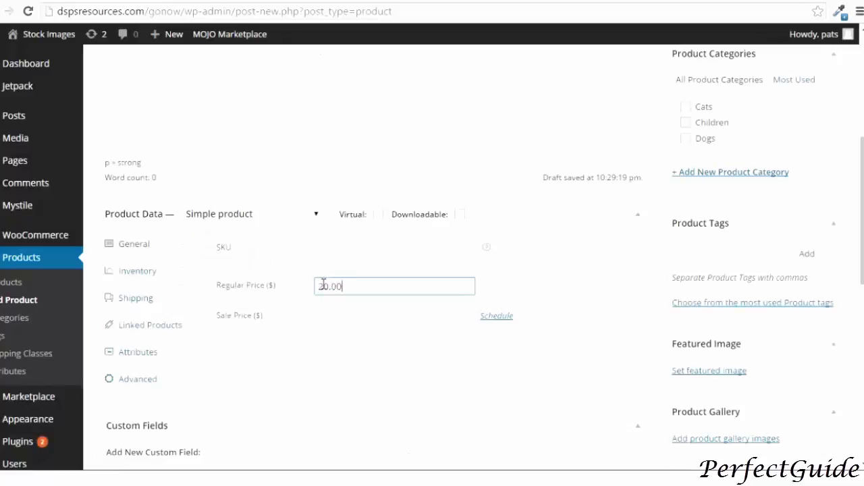
text(20.00)
scroll(328, 291, down, 3)
click(132, 182)
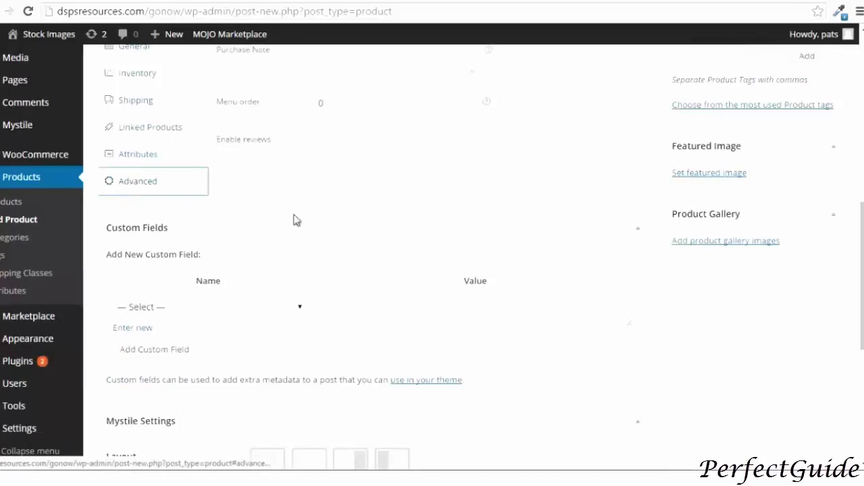
scroll(344, 209, down, 1)
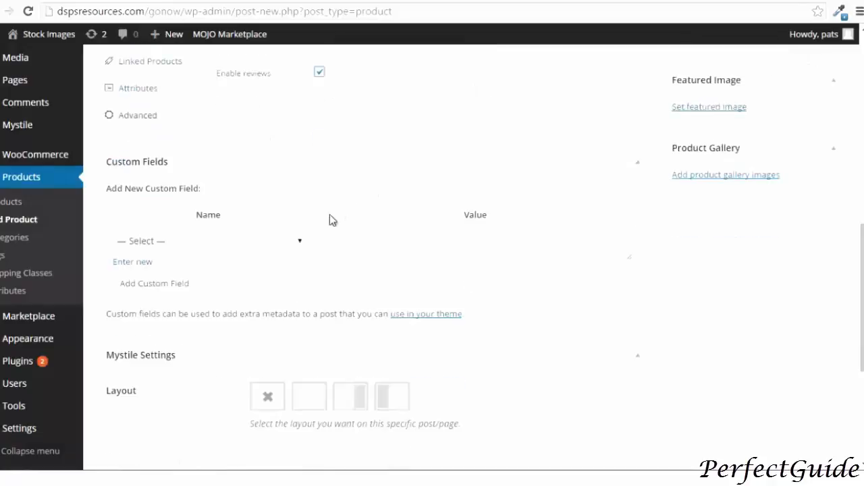
Mark the Cute Kittens product as downloadable and assign it to the Cats category.
scroll(328, 217, up, 2)
click(460, 82)
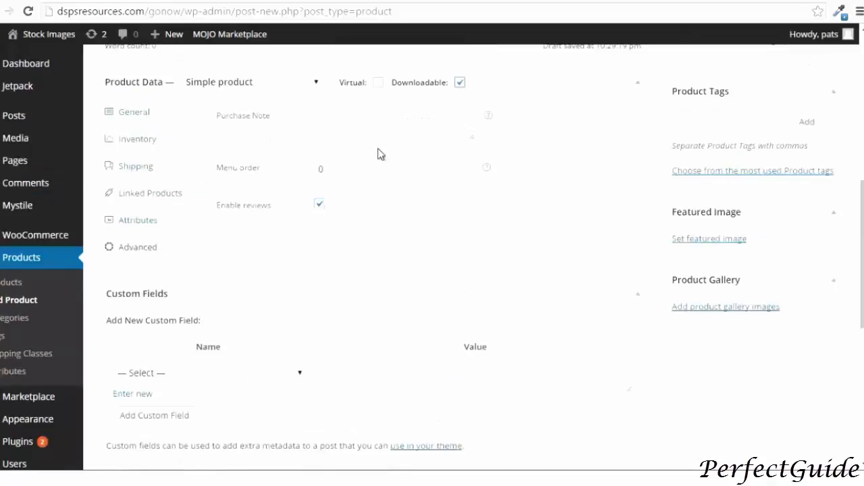
scroll(350, 201, down, 1)
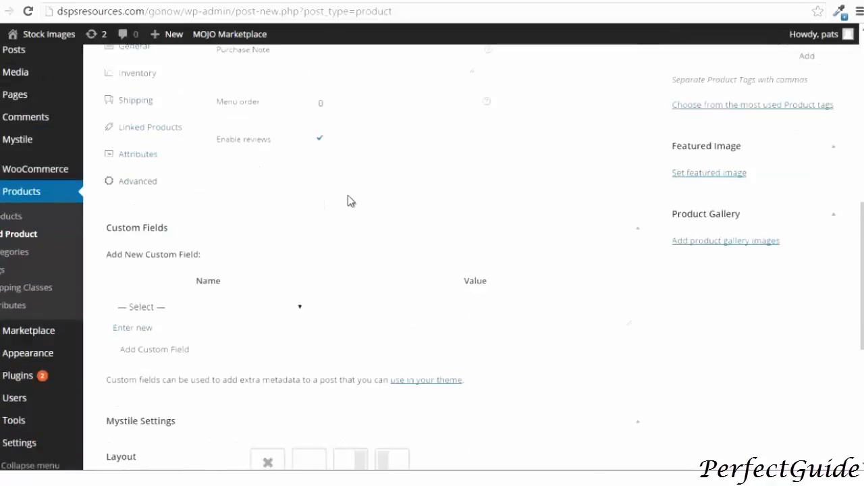
scroll(338, 205, up, 4)
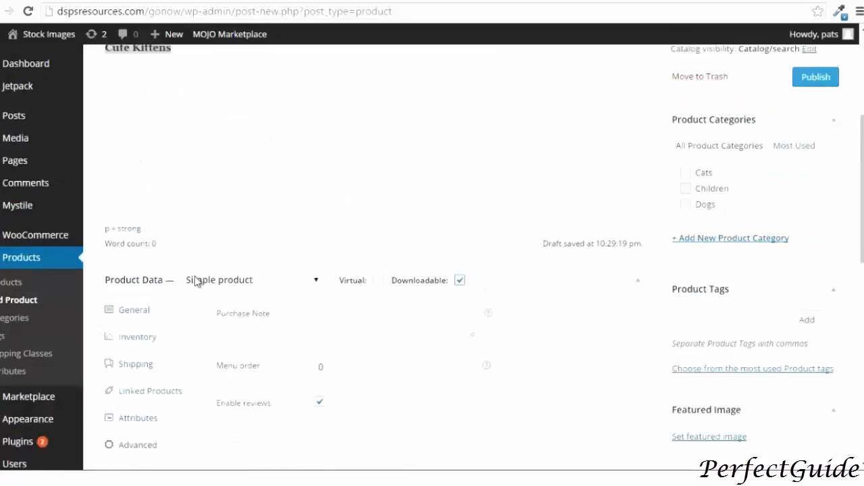
click(353, 316)
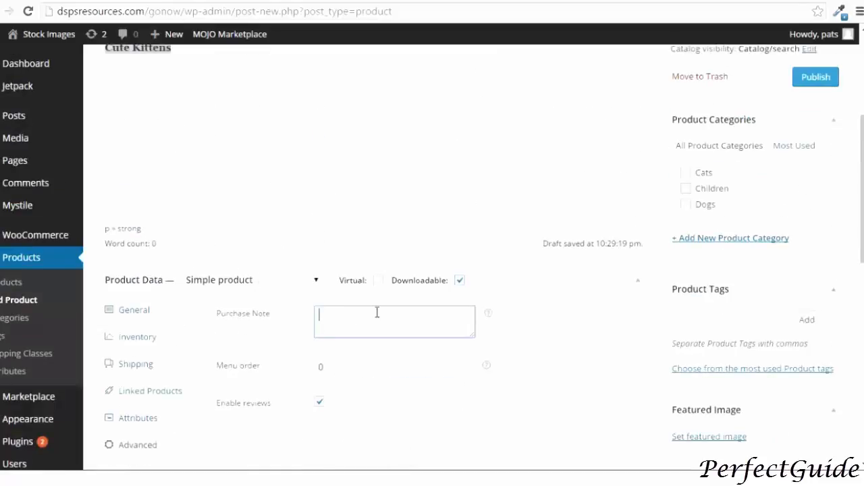
scroll(434, 291, down, 2)
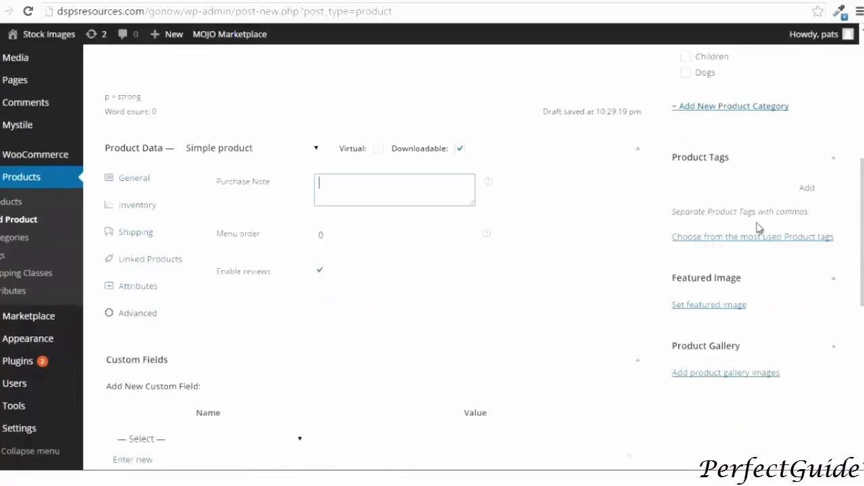
scroll(659, 81, up, 2)
click(686, 173)
scroll(357, 170, down, 1)
middle_click(355, 165)
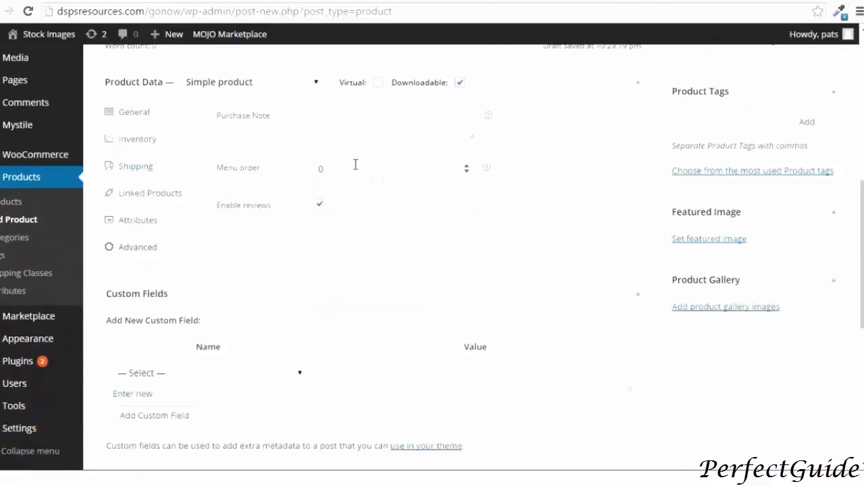
Upload cute kittens.jpg from the images folder and set it as the product's featured image.
scroll(354, 164, up, 3)
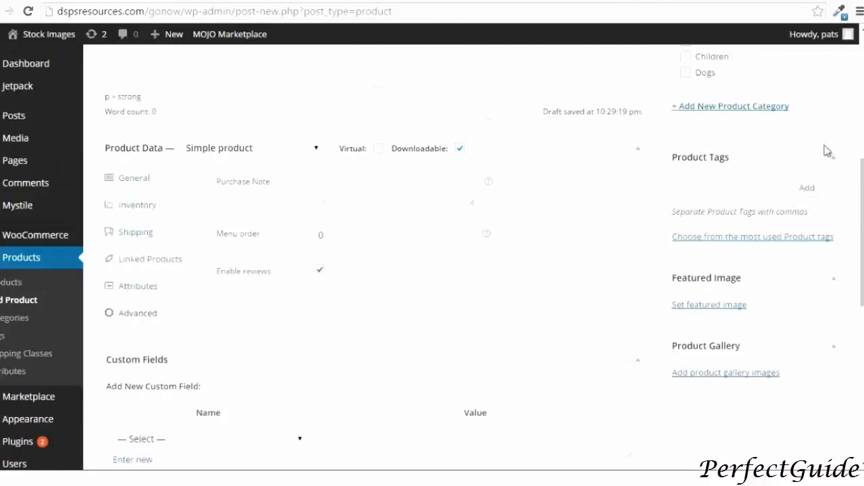
click(689, 305)
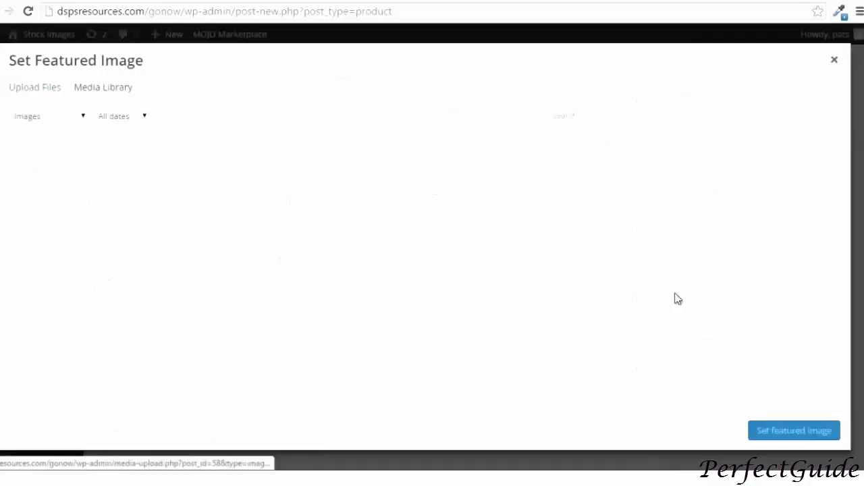
click(23, 96)
click(452, 270)
click(255, 186)
scroll(254, 189, down, 4)
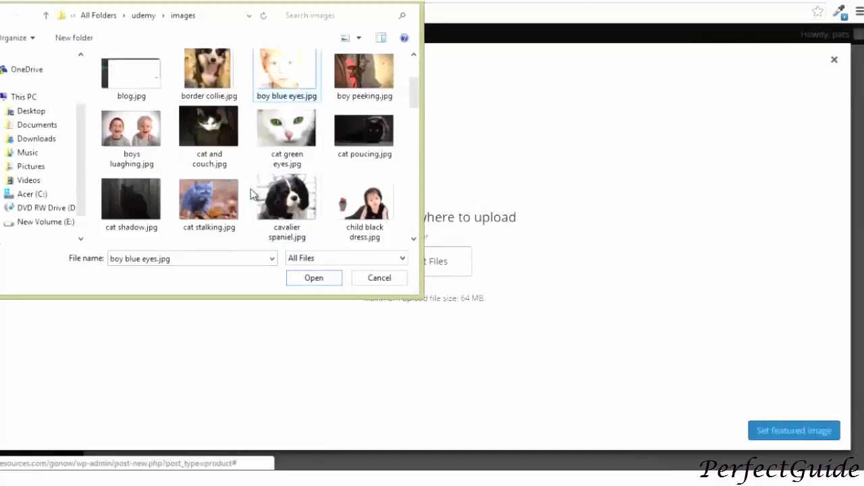
double_click(365, 140)
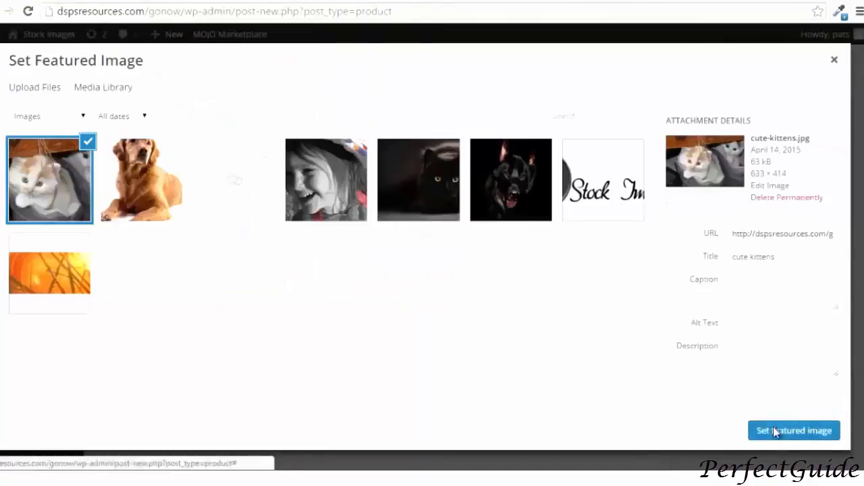
click(771, 431)
Check the remaining Cute Kittens product settings and publish the product.
click(314, 154)
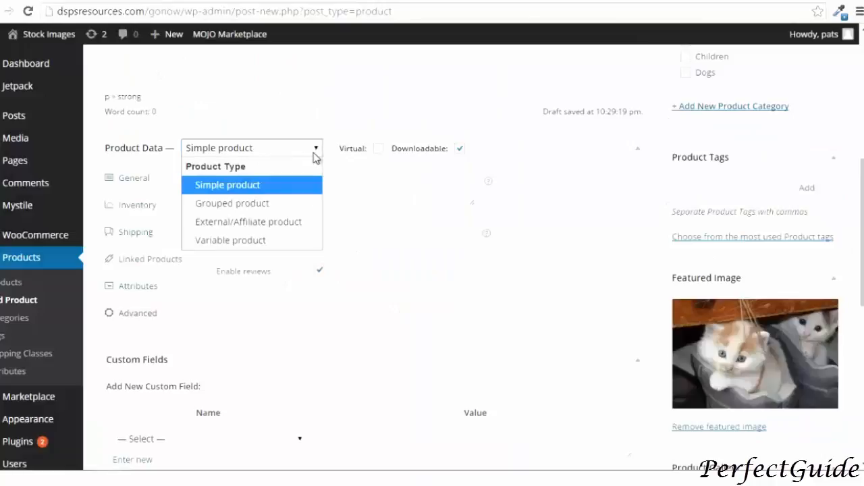
scroll(383, 237, down, 4)
scroll(403, 252, down, 3)
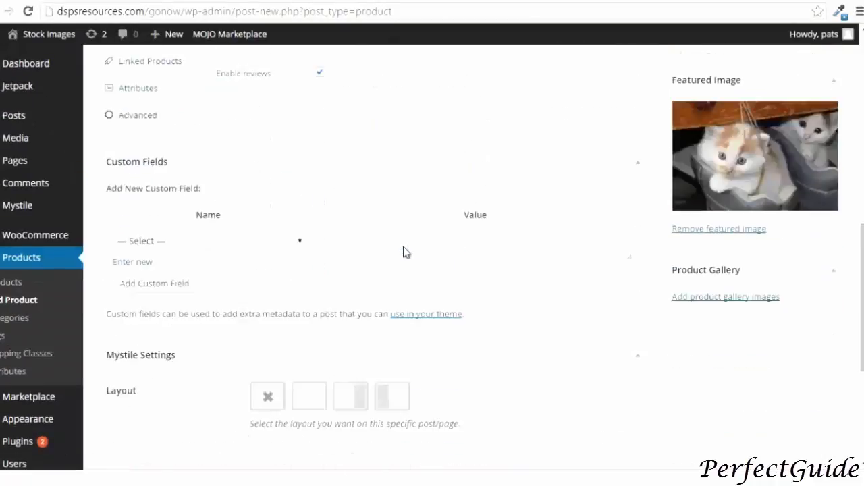
scroll(404, 252, up, 7)
click(813, 212)
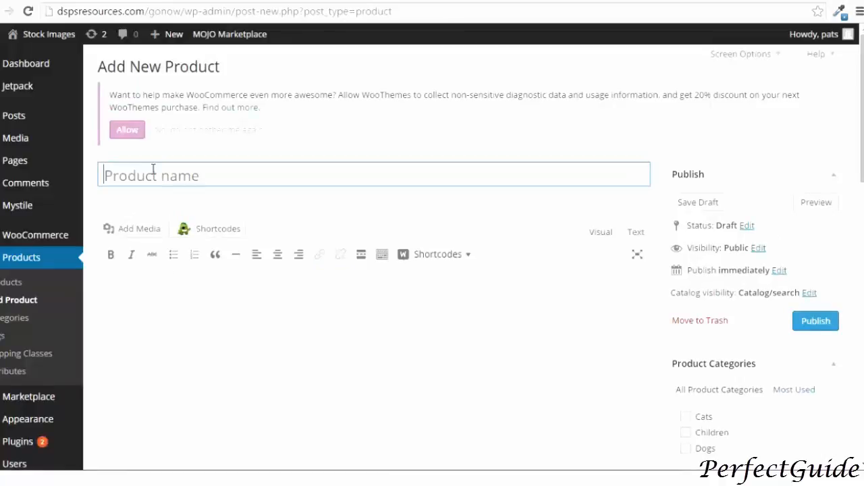
Name the new product Cat's Shadow and copy the name into its main description.
click(153, 169)
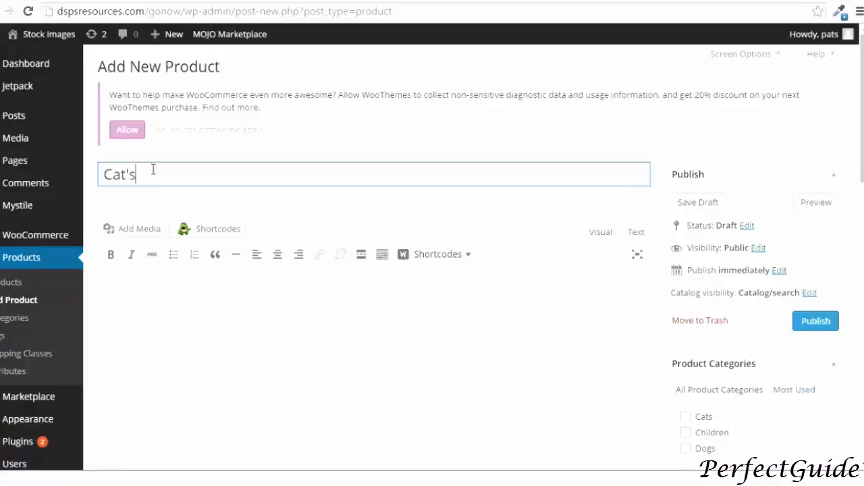
text(Cat's Shadow)
drag(196, 175, 68, 166)
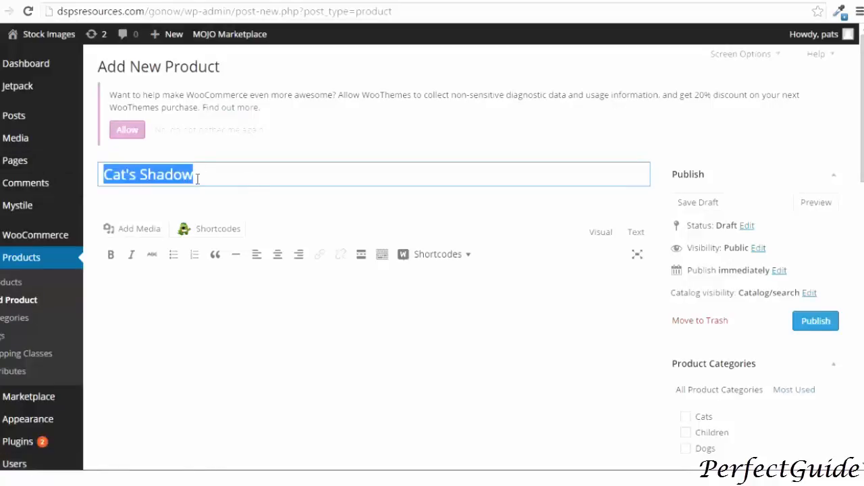
right_click(181, 179)
click(205, 242)
click(136, 279)
right_click(136, 279)
click(192, 154)
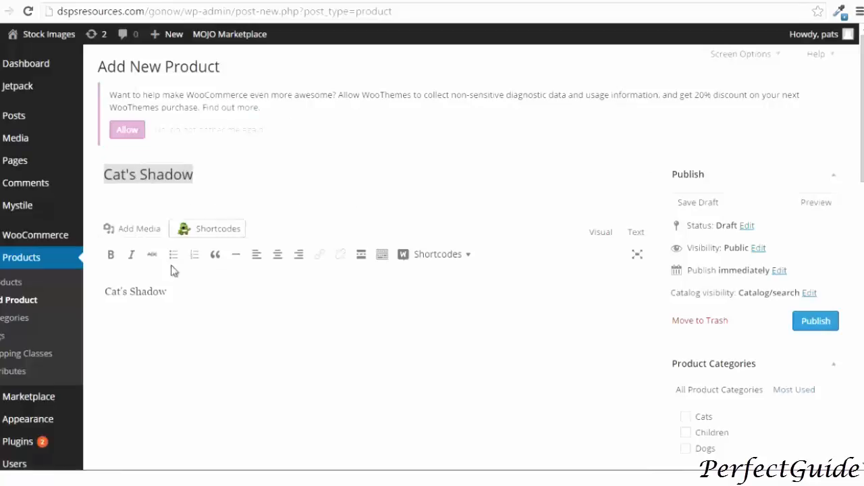
Make the Cat's Shadow text in the main description bold.
drag(170, 292, 83, 285)
click(125, 229)
click(834, 61)
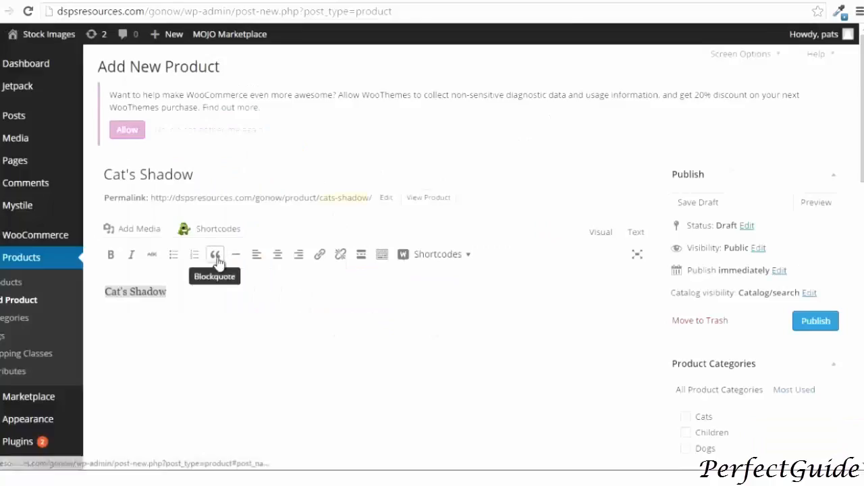
click(111, 253)
Mark the Cat's Shadow product as downloadable and set its regular price to 20.00.
scroll(209, 304, down, 5)
click(461, 196)
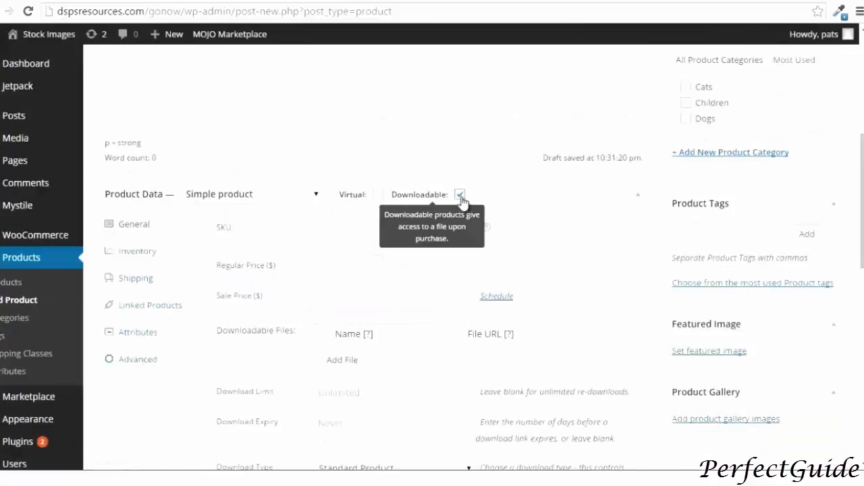
click(329, 265)
text(20.00)
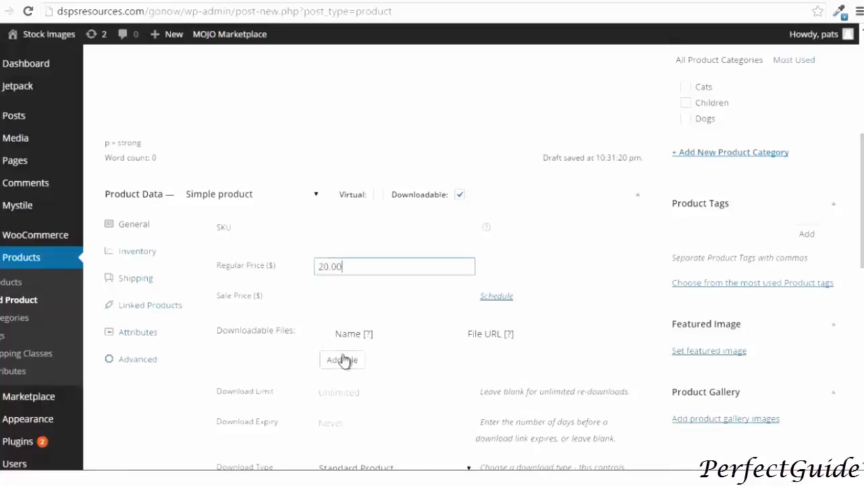
Add a downloadable file named Cat's Shadow, uploading cat shadow.jpg and inserting its file URL.
click(342, 360)
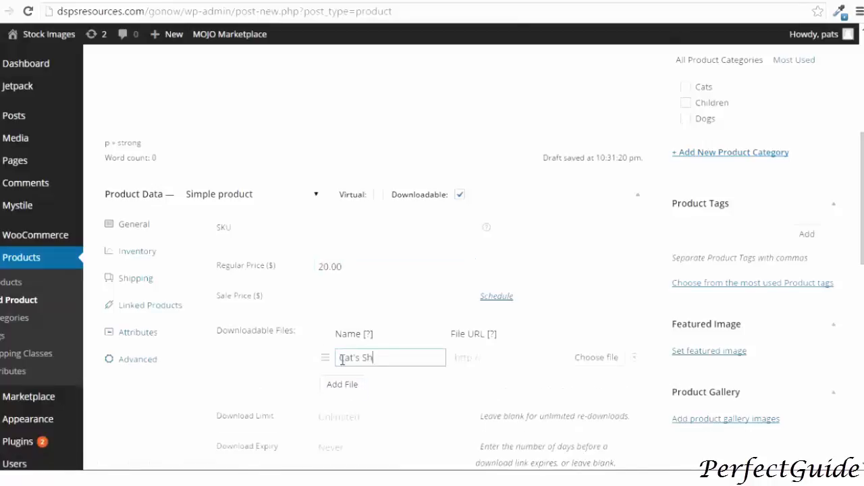
click(506, 357)
click(581, 358)
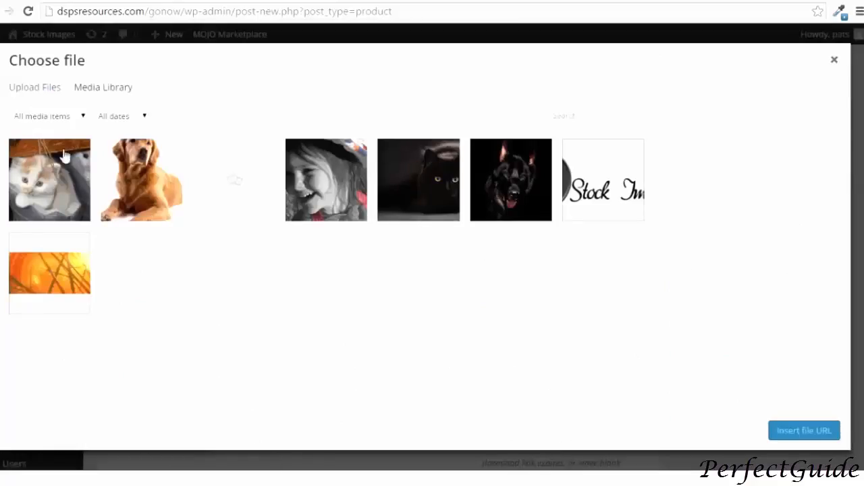
click(35, 87)
click(382, 256)
click(286, 183)
scroll(253, 166, down, 3)
click(131, 127)
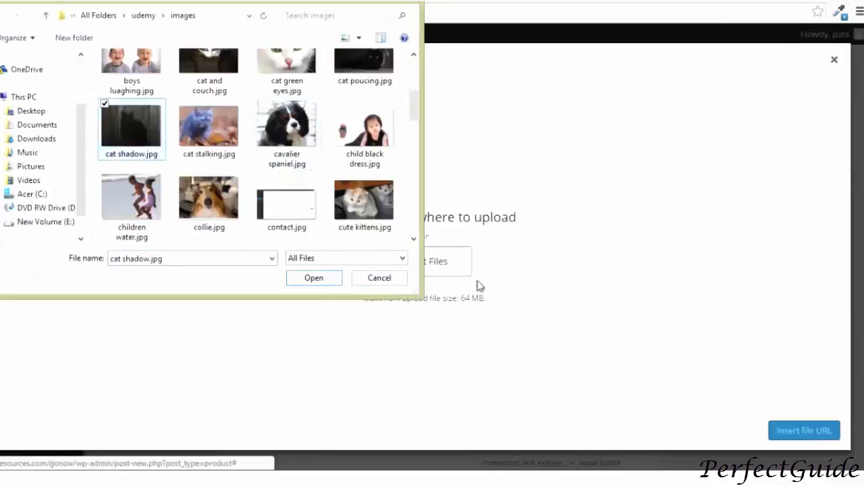
click(312, 278)
click(804, 430)
Paste Cat's Shadow into the product short description and make it bold.
scroll(345, 418, down, 5)
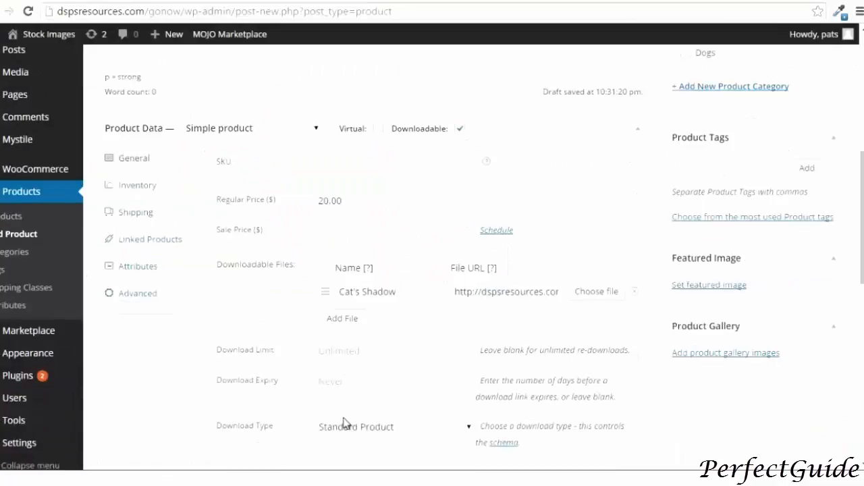
scroll(345, 418, down, 4)
right_click(114, 298)
click(155, 194)
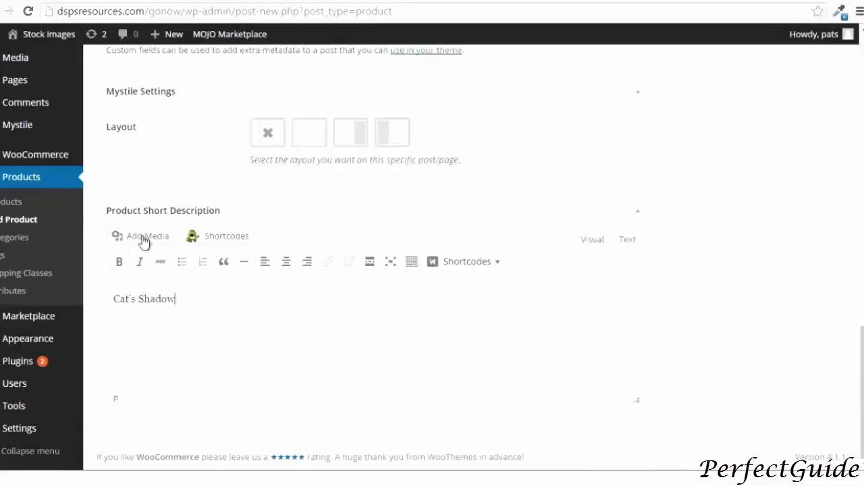
drag(191, 298, 94, 291)
Upload cat shadow.jpg as the product's featured image and assign the product to the Cats category.
scroll(95, 290, up, 9)
click(695, 410)
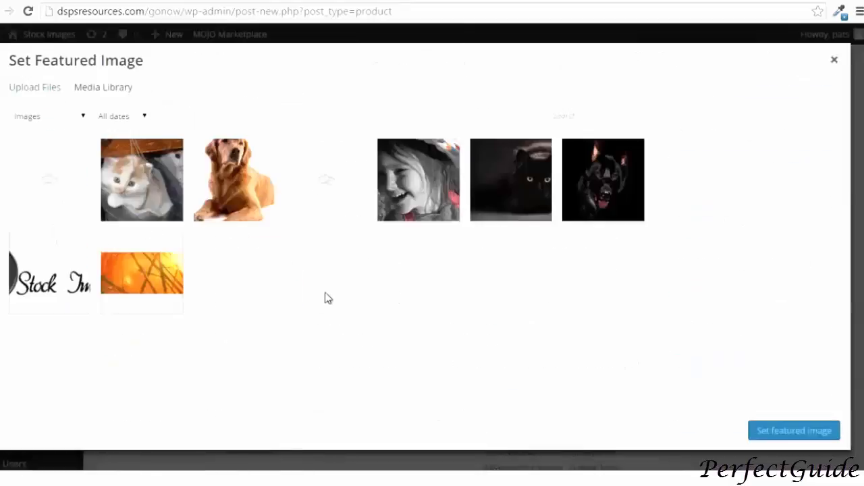
click(37, 89)
click(423, 261)
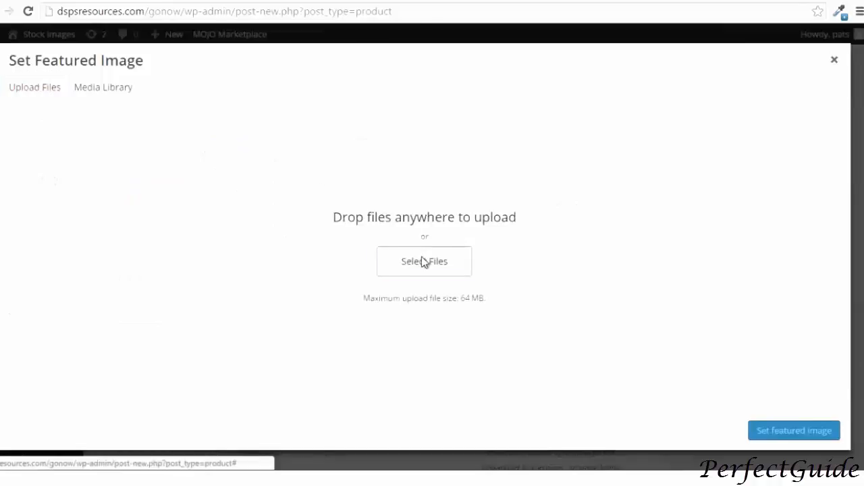
drag(414, 93, 415, 113)
click(131, 155)
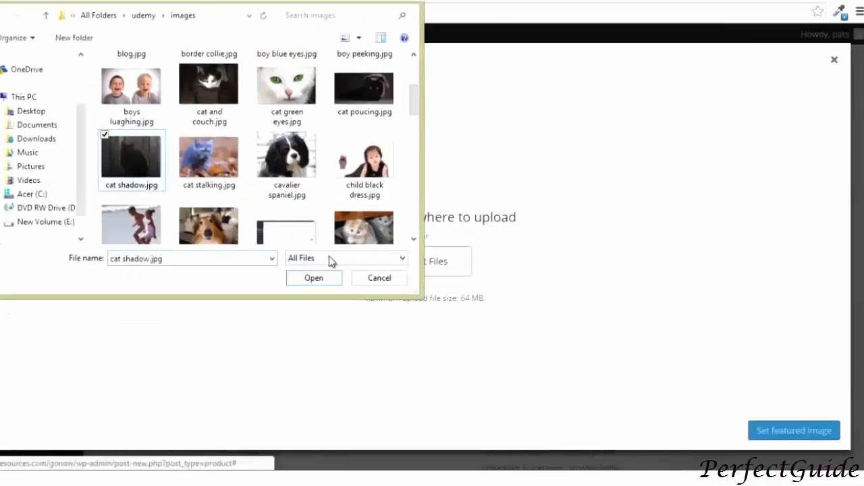
click(314, 278)
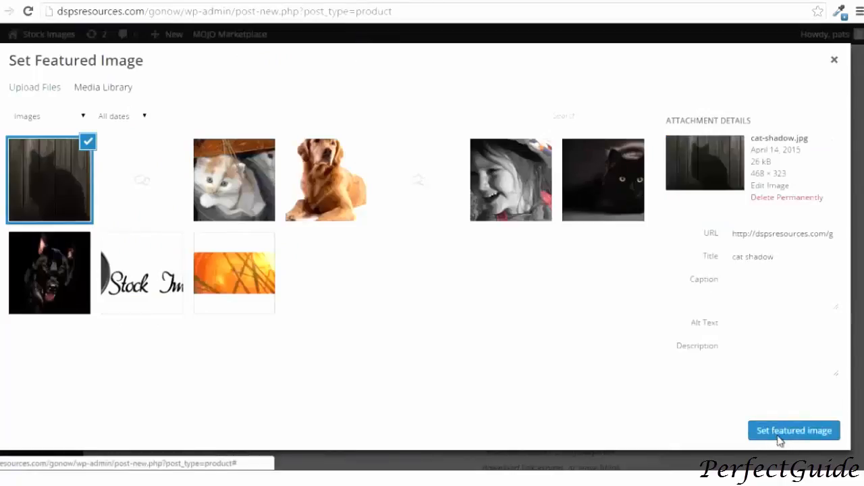
click(780, 437)
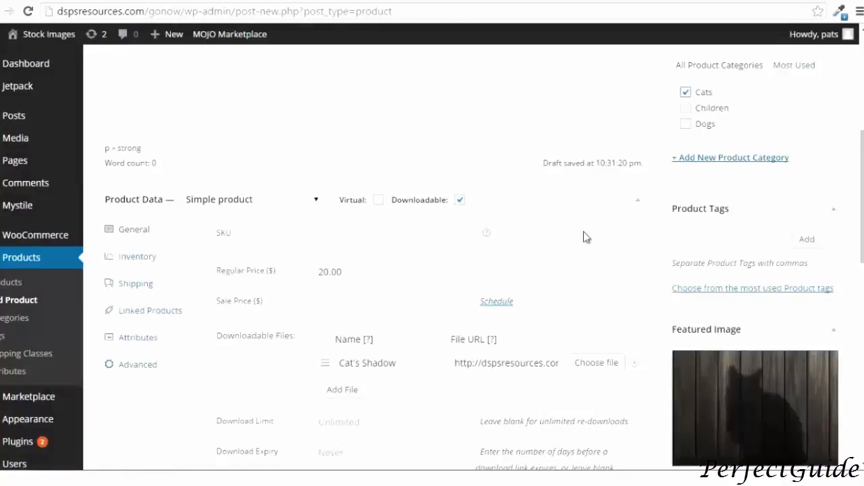
Check the Cat's Shadow short description and product data, and publish the product.
scroll(548, 259, down, 8)
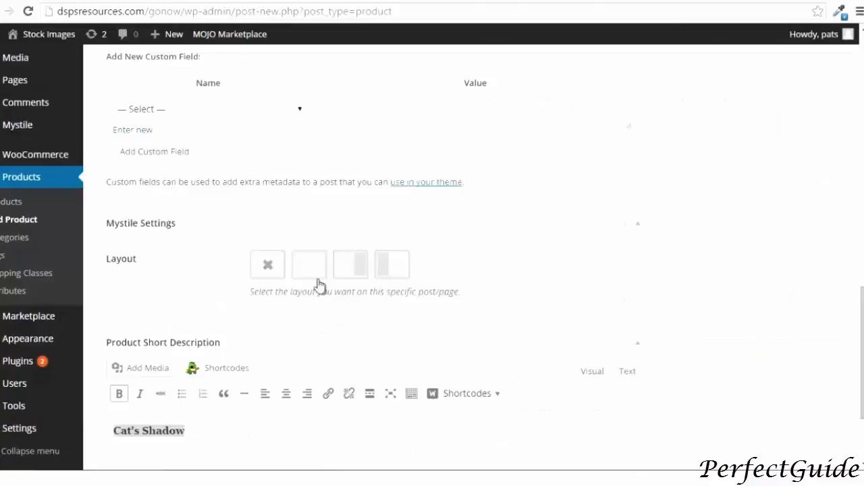
scroll(266, 295, down, 2)
scroll(238, 306, up, 15)
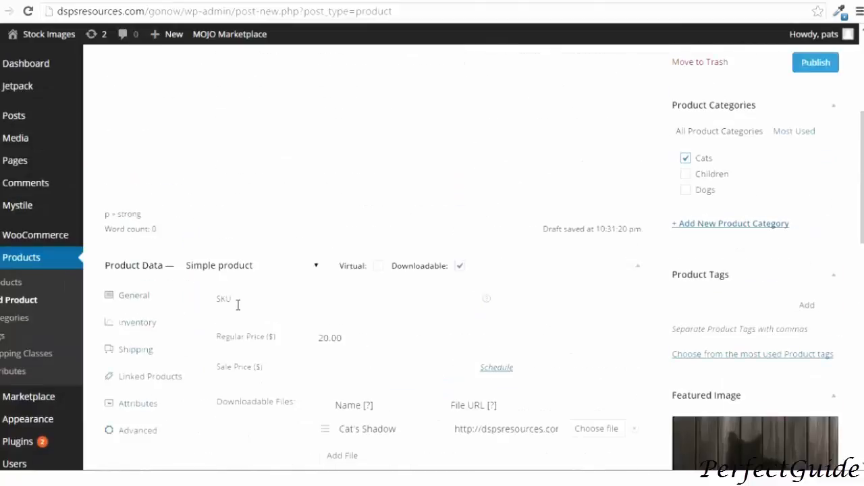
click(811, 321)
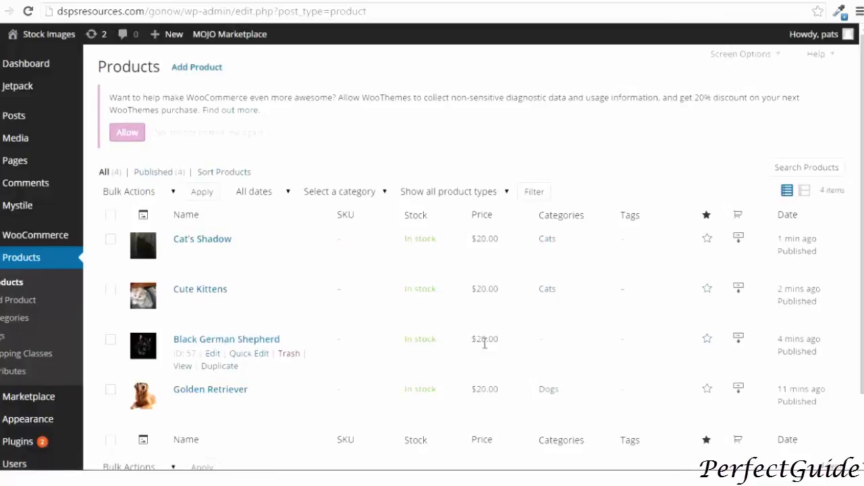
Assign the Black German Shepherd product to the Dogs category and update the product.
click(212, 353)
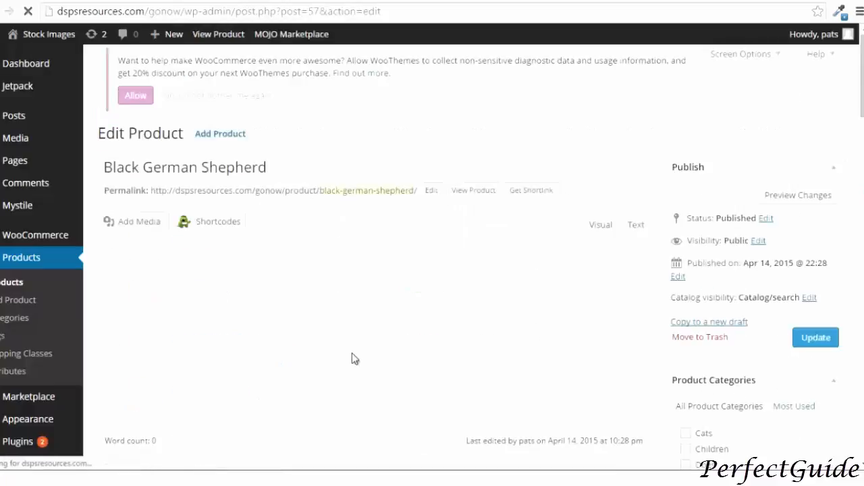
scroll(358, 356, down, 4)
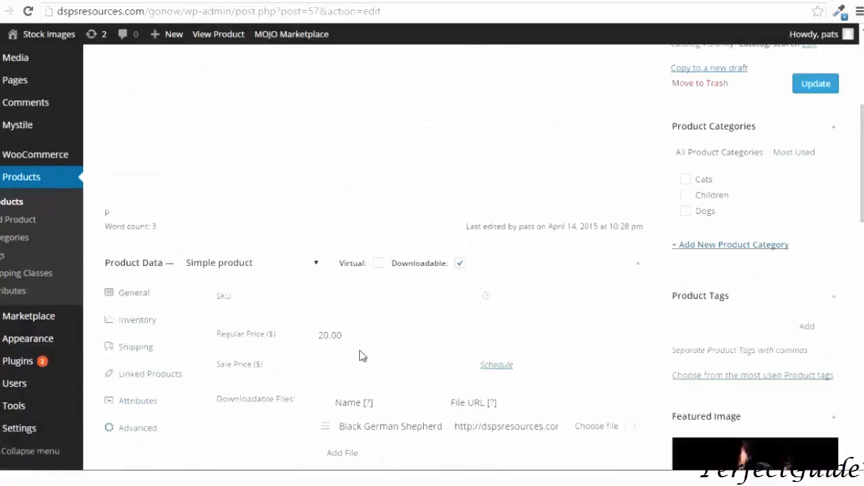
click(686, 211)
click(816, 84)
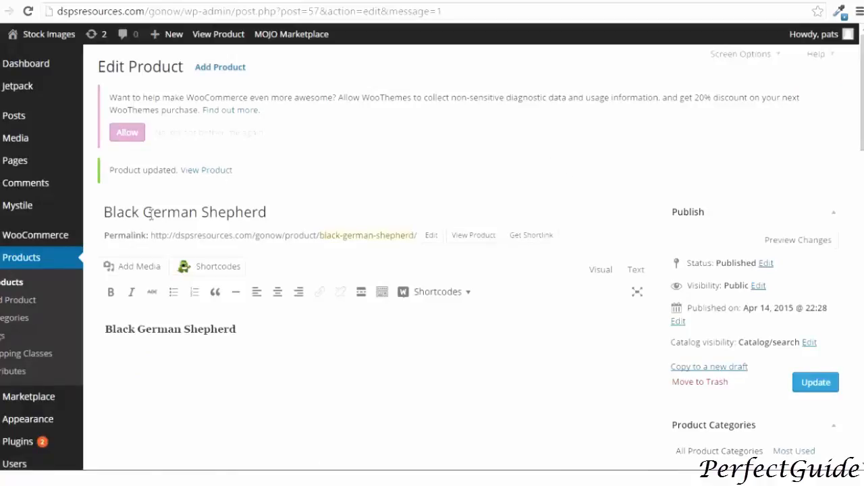
Mark Cat's Shadow and Black German Shepherd as featured products in the product list.
click(9, 284)
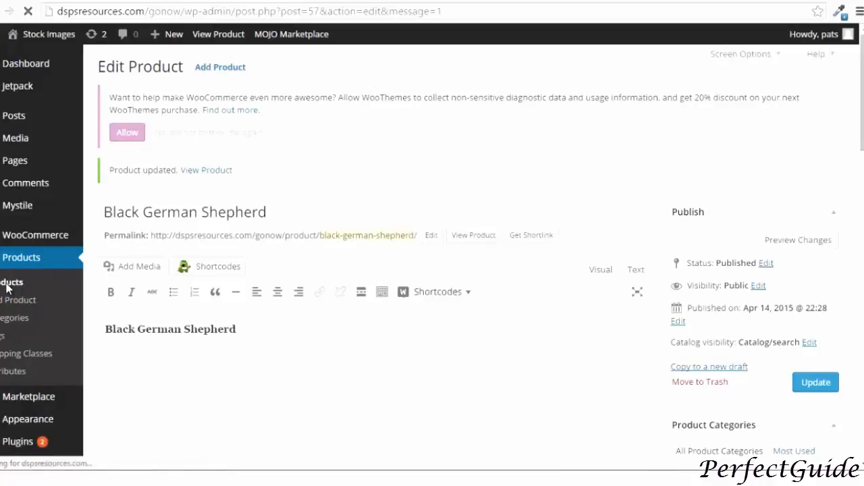
scroll(218, 357, down, 2)
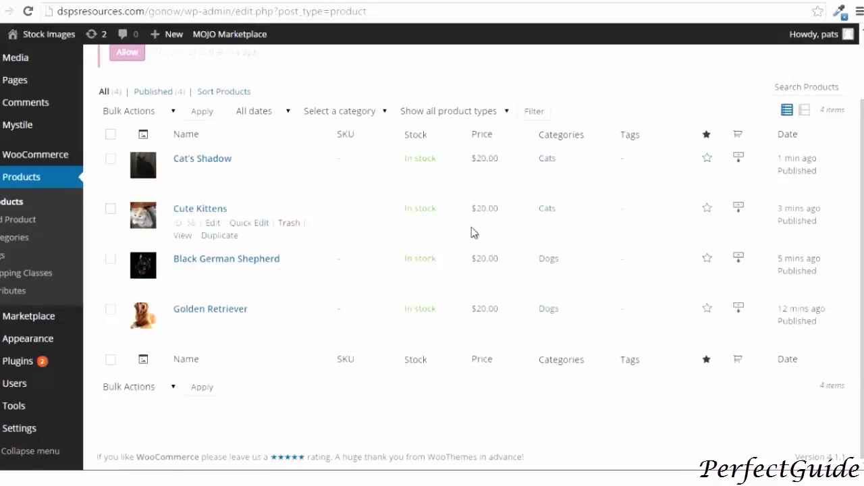
click(707, 159)
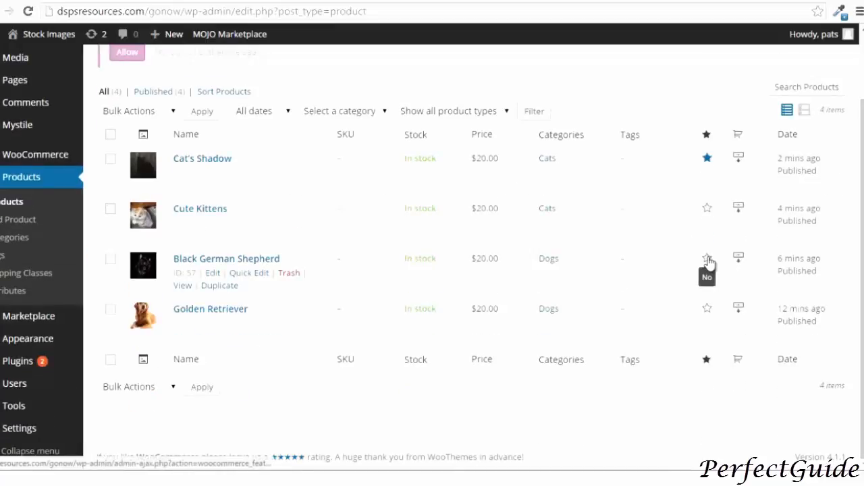
click(707, 260)
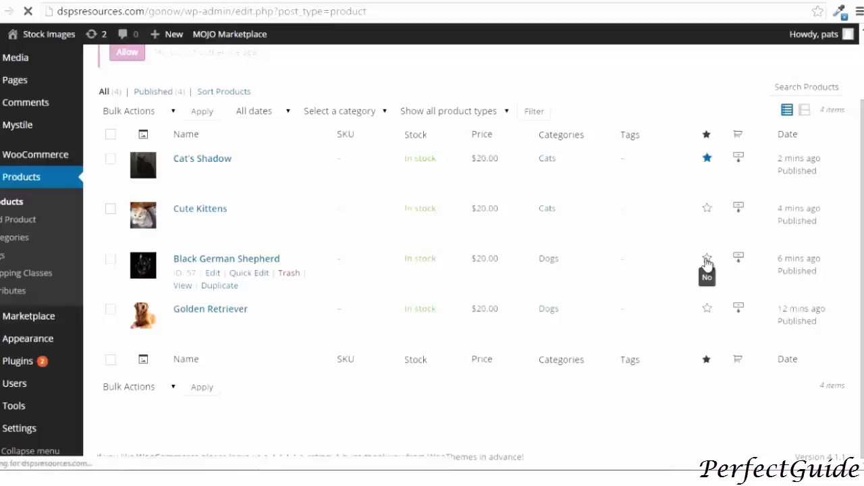
scroll(622, 309, down, 1)
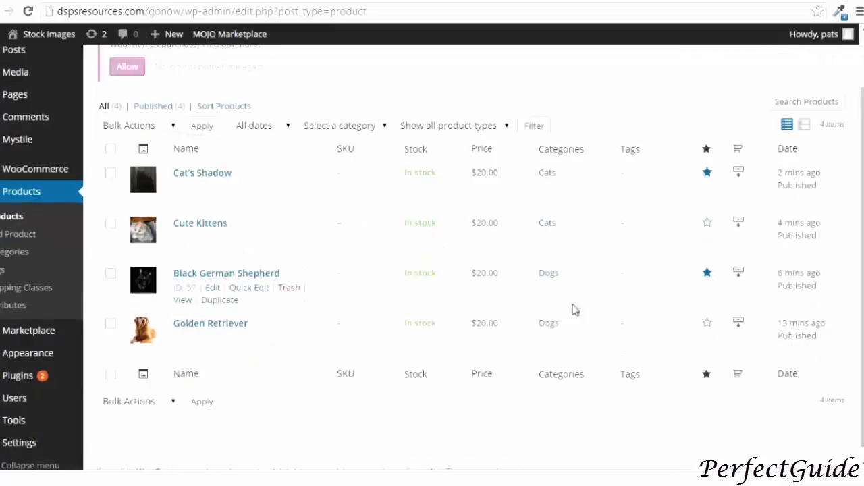
scroll(405, 323, up, 1)
Visit the storefront, browse the Dogs product category and view the Golden Retriever product page.
click(11, 35)
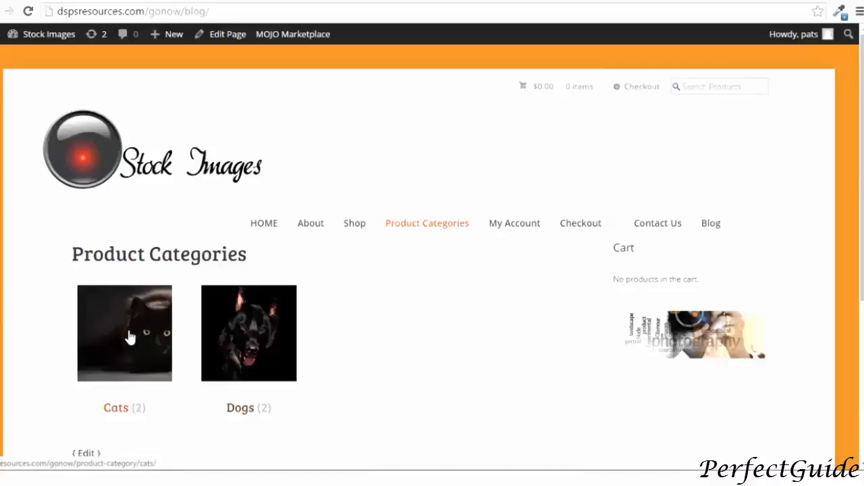
click(244, 331)
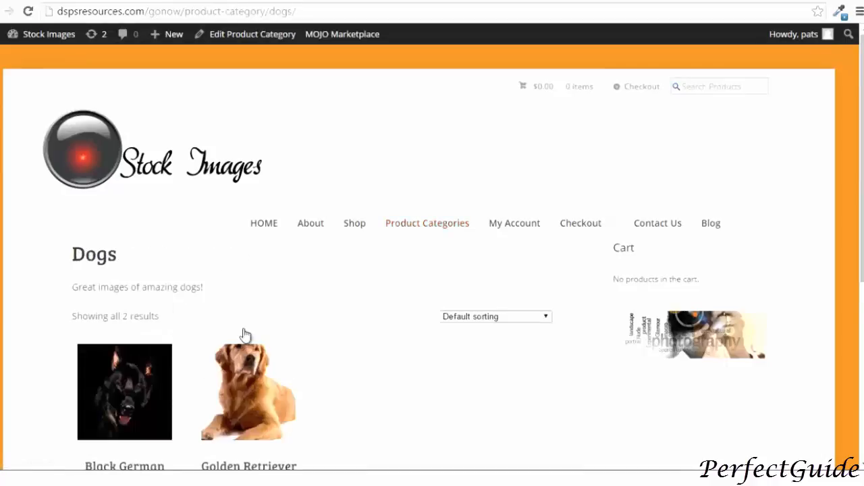
scroll(246, 331, down, 3)
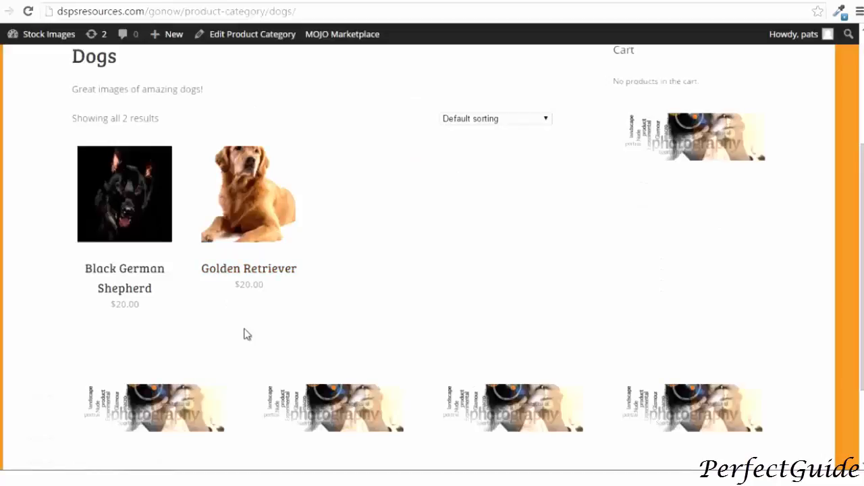
click(249, 263)
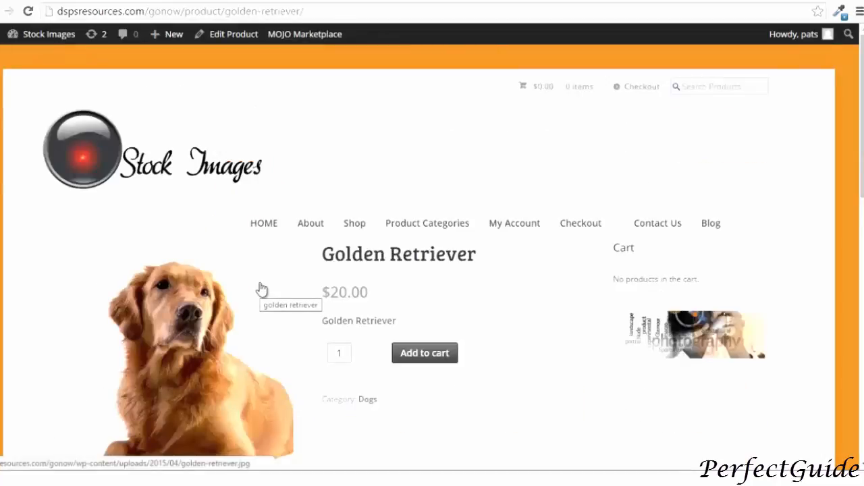
scroll(262, 289, down, 2)
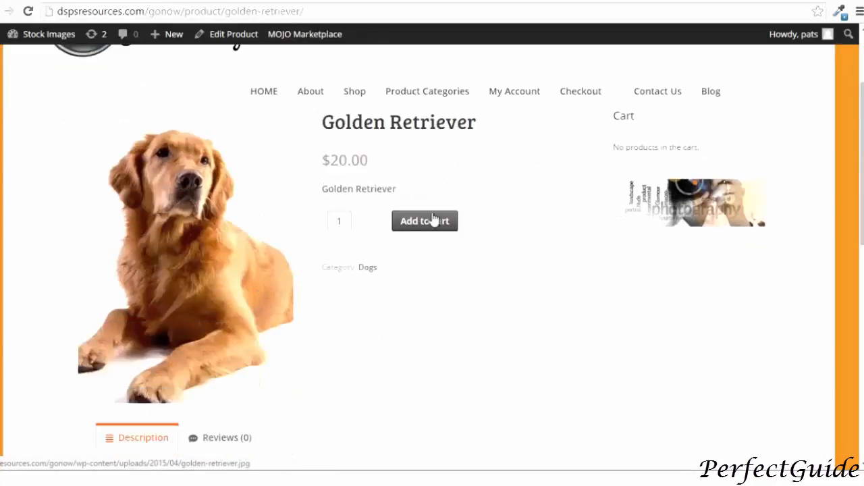